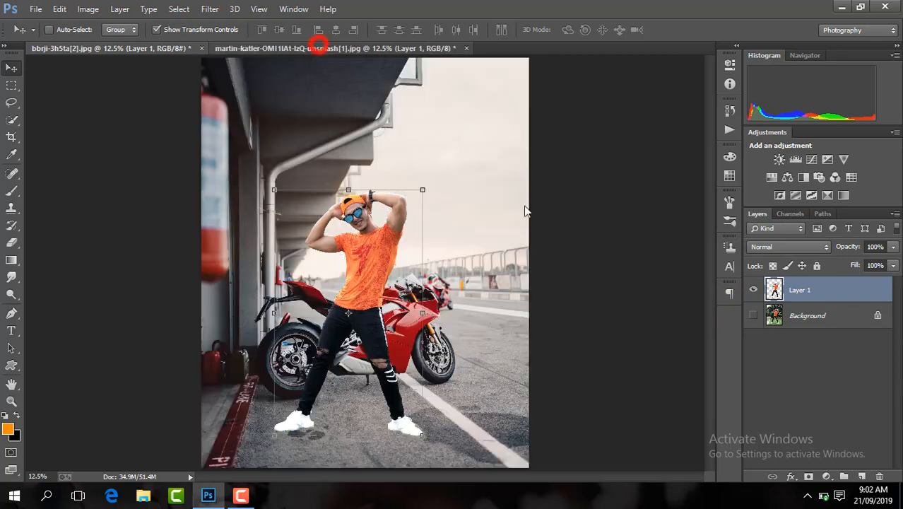
# Check the cut-out man by hiding and showing Layer 1, and nudge him slightly down over the pit-lane photo.
pyautogui.click(754, 290)
pyautogui.click(754, 290)
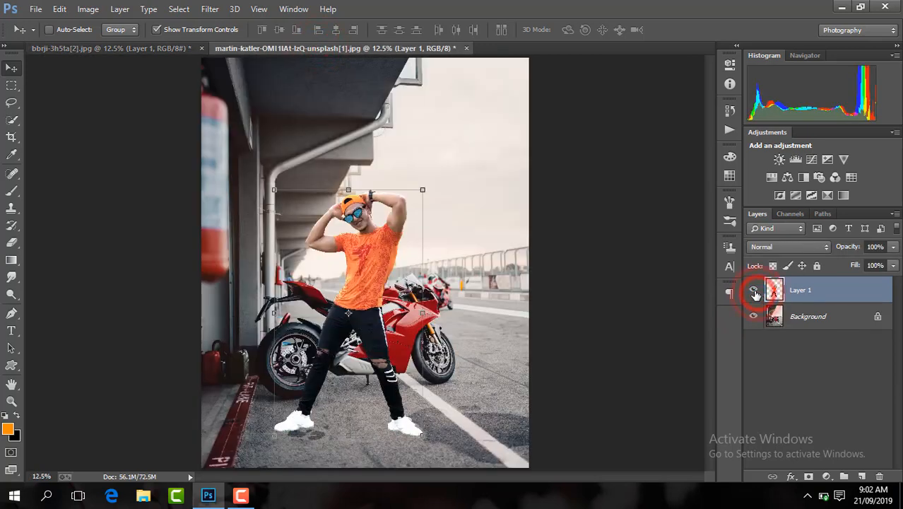
pyautogui.moveTo(391, 226); pyautogui.dragTo(393, 229)
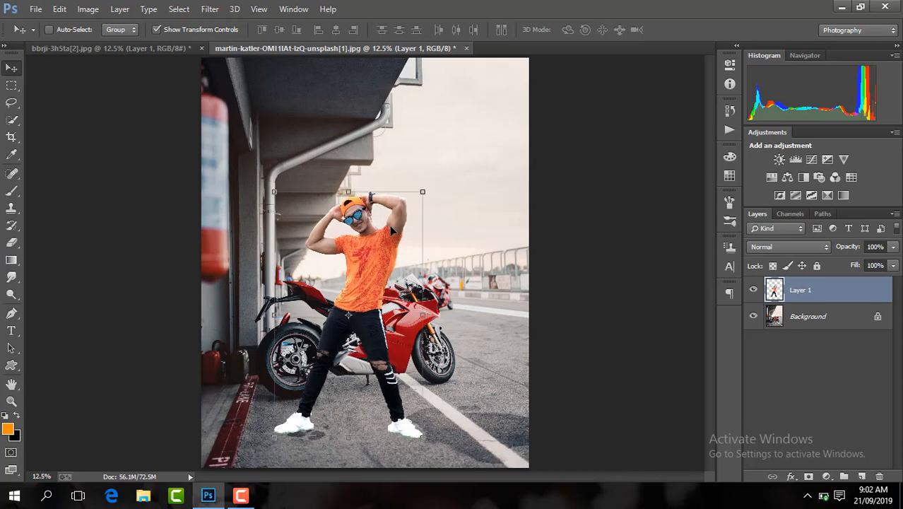
# Crop a narrow strip off the bottom and left edges of the image and fit it to the screen.
pyautogui.click(13, 137)
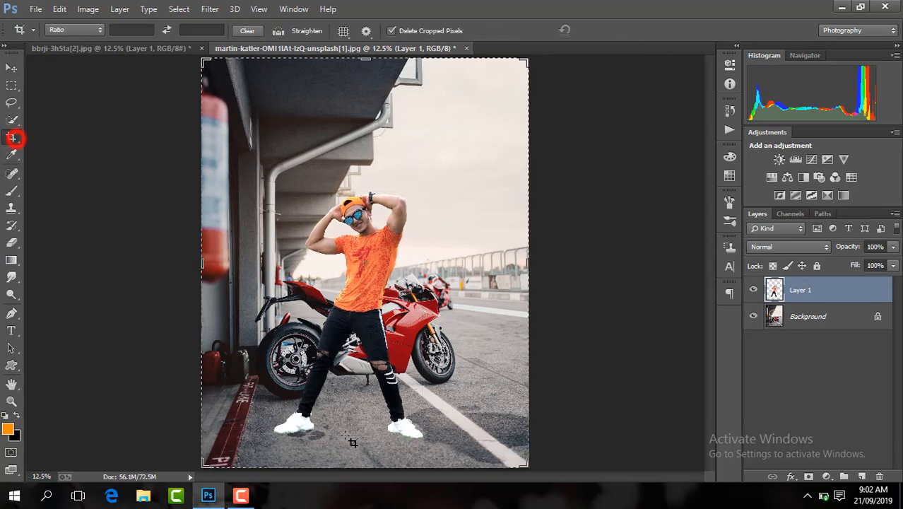
pyautogui.moveTo(374, 467)
pyautogui.mouseDown()
pyautogui.moveTo(371, 440)
pyautogui.moveTo(369, 460)
pyautogui.mouseUp()
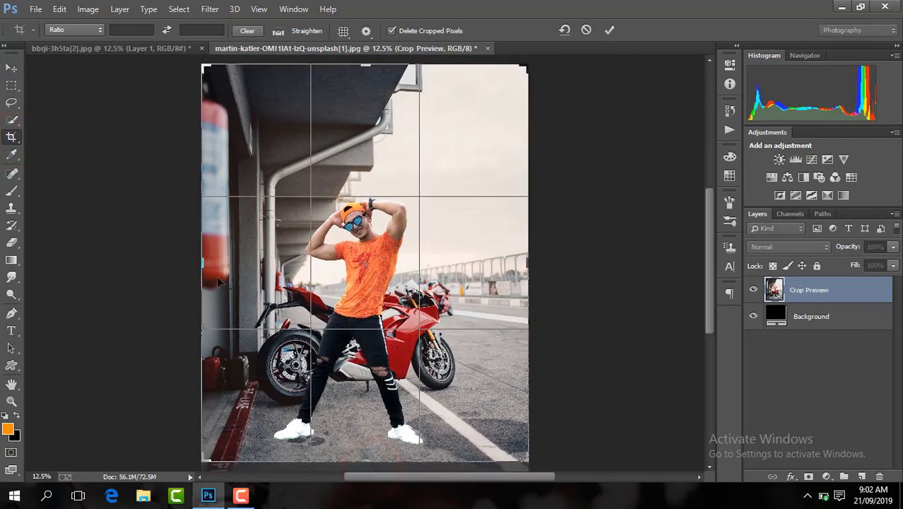
pyautogui.moveTo(206, 263)
pyautogui.mouseDown()
pyautogui.moveTo(210, 252)
pyautogui.moveTo(212, 263)
pyautogui.mouseUp()
pyautogui.press('Return')
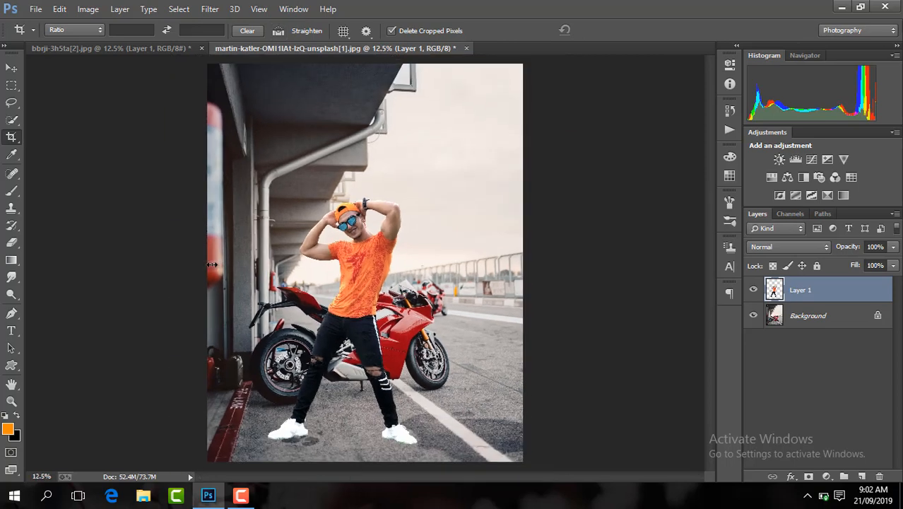
pyautogui.click(11, 385)
pyautogui.click(191, 29)
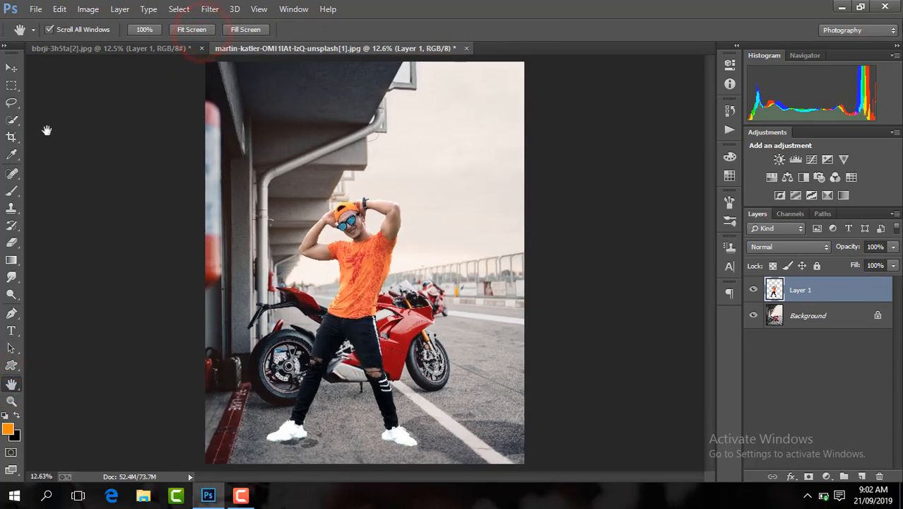
# Shift the cut-out man slightly to the right in front of the motorcycle and scale him down a little.
pyautogui.click(10, 67)
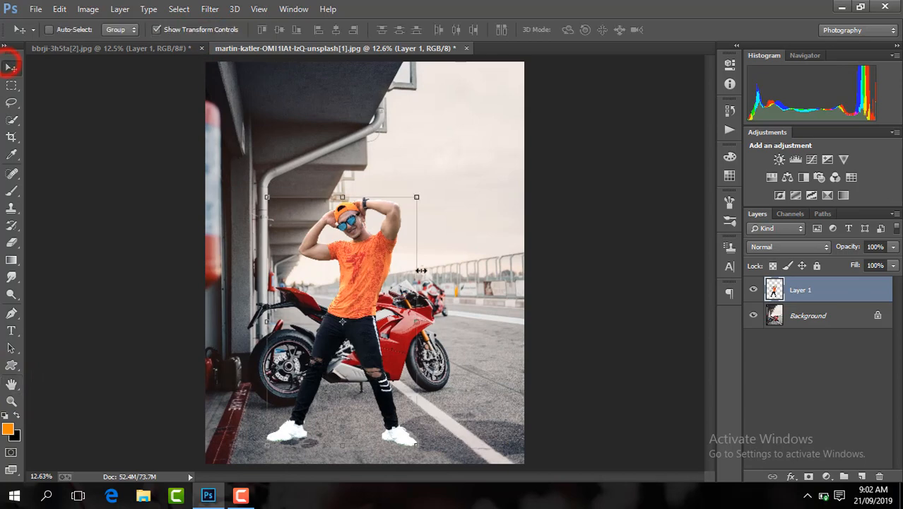
pyautogui.moveTo(394, 242)
pyautogui.mouseDown()
pyautogui.moveTo(397, 233)
pyautogui.moveTo(399, 246)
pyautogui.mouseUp()
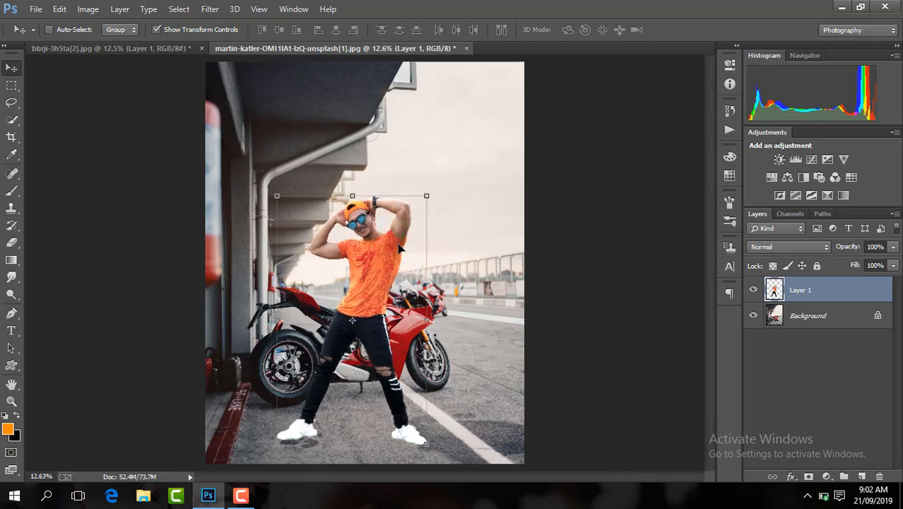
pyautogui.click(274, 197)
pyautogui.moveTo(274, 197); pyautogui.dragTo(278, 198)
pyautogui.press('Return')
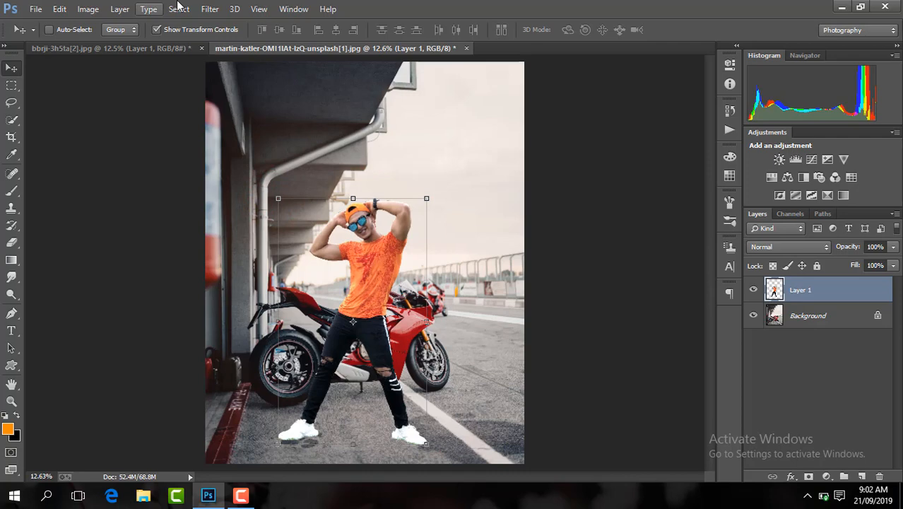
pyautogui.click(203, 29)
pyautogui.moveTo(459, 308)
pyautogui.mouseDown()
pyautogui.moveTo(451, 298)
pyautogui.moveTo(456, 311)
pyautogui.mouseUp()
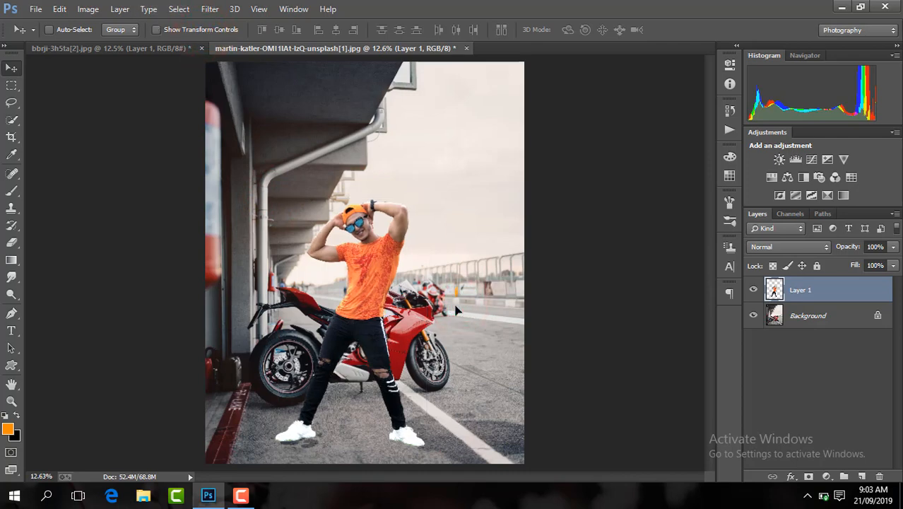
# Unlock the Background layer and enlarge the pit-lane photo beyond the canvas edges on all sides.
pyautogui.click(812, 311)
pyautogui.click(879, 314)
pyautogui.hotkey('ctrl', '-')
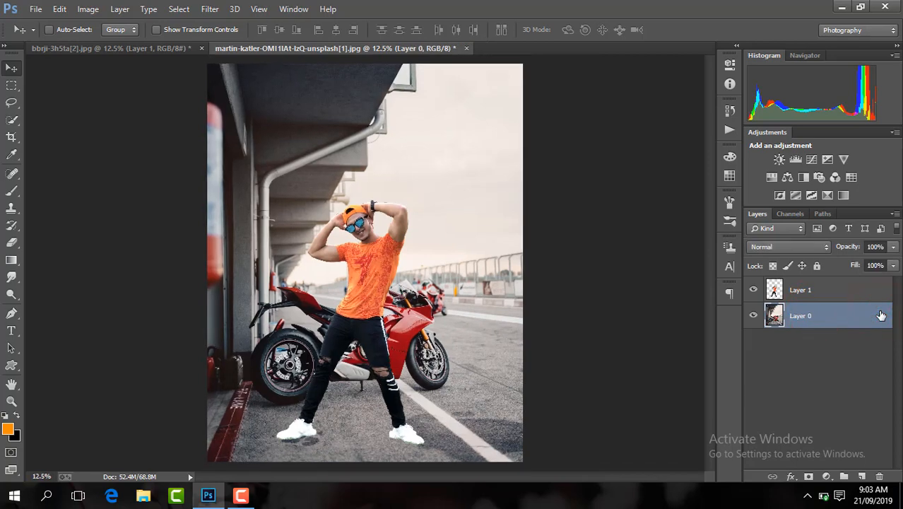
pyautogui.hotkey('ctrl', '-')
pyautogui.click(207, 31)
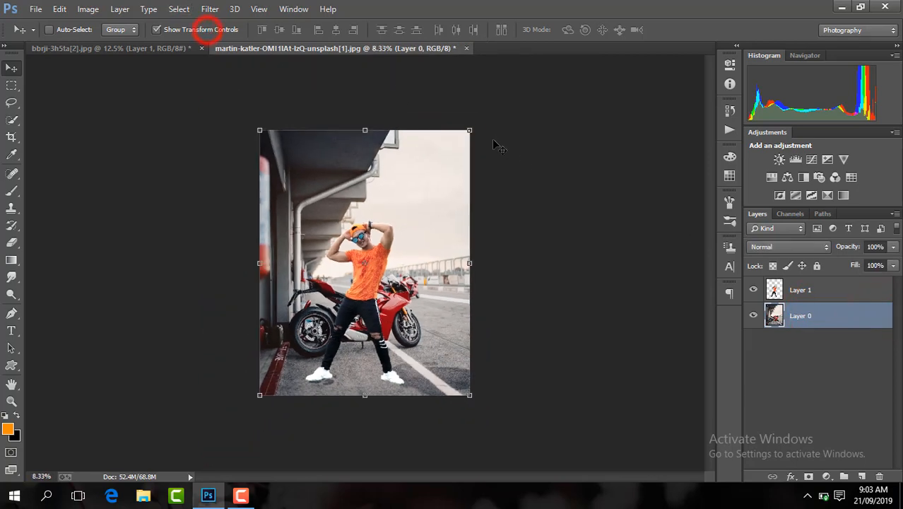
pyautogui.moveTo(471, 129); pyautogui.dragTo(493, 108)
pyautogui.press('Return')
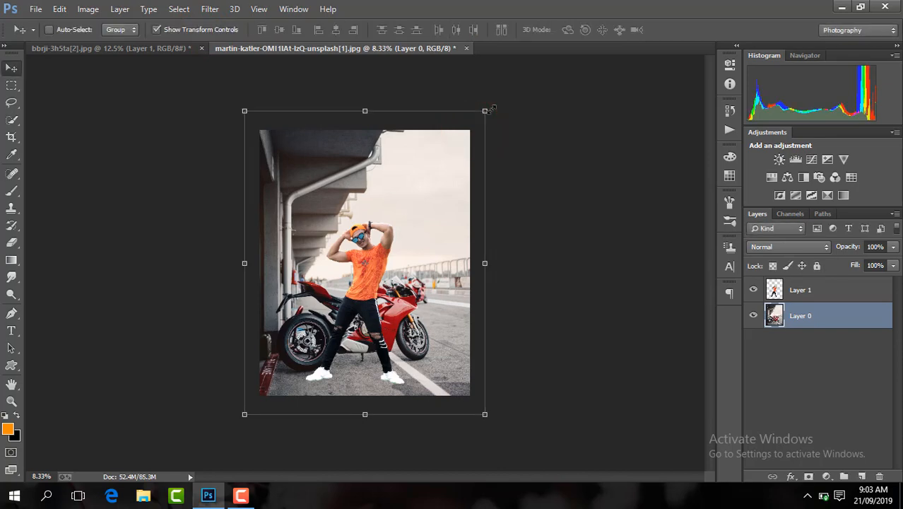
# Shift the enlarged pit-lane photo and rotate it by 1.72°.
pyautogui.hotkey('ctrl', '+')
pyautogui.moveTo(462, 247); pyautogui.dragTo(476, 230)
pyautogui.moveTo(571, 211); pyautogui.dragTo(572, 219)
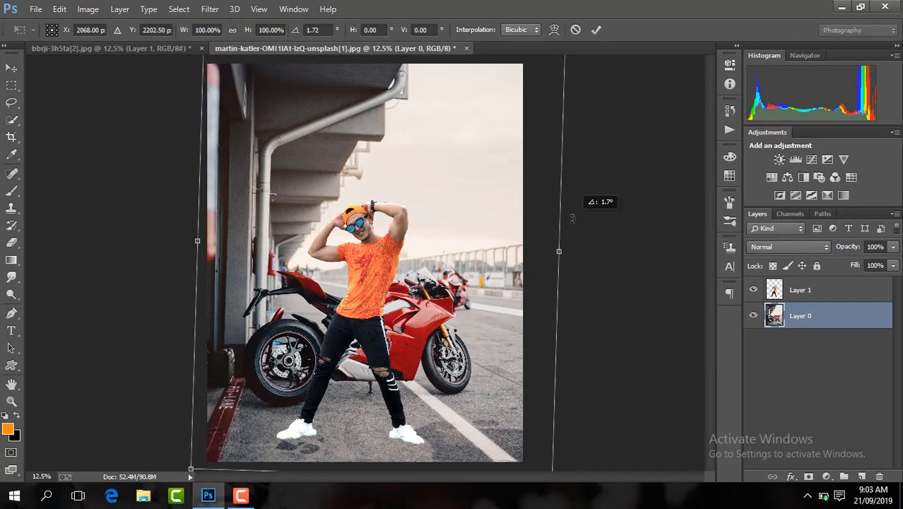
pyautogui.click(595, 31)
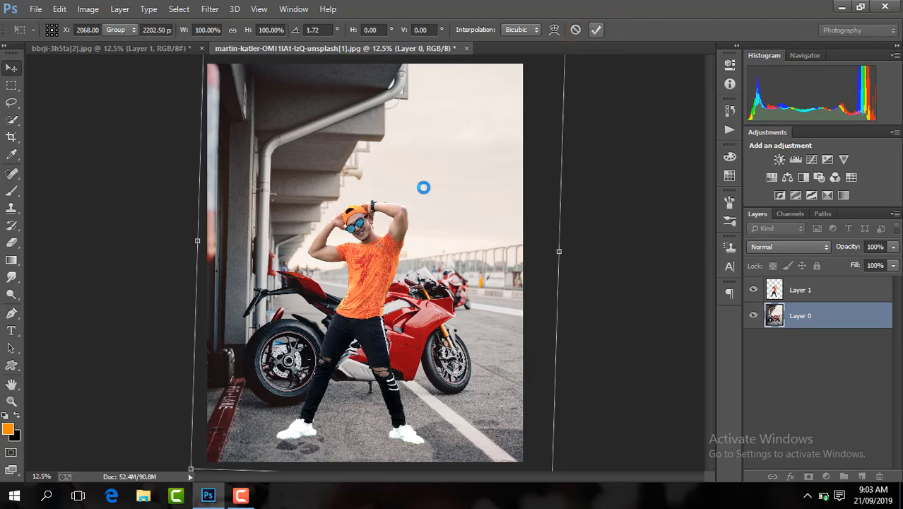
# Move the pit-lane photo lower in the canvas and lower the man slightly to match it.
pyautogui.moveTo(423, 187); pyautogui.dragTo(404, 238)
pyautogui.hotkey('ctrl', '-')
pyautogui.hotkey('ctrl', '+')
pyautogui.click(837, 291)
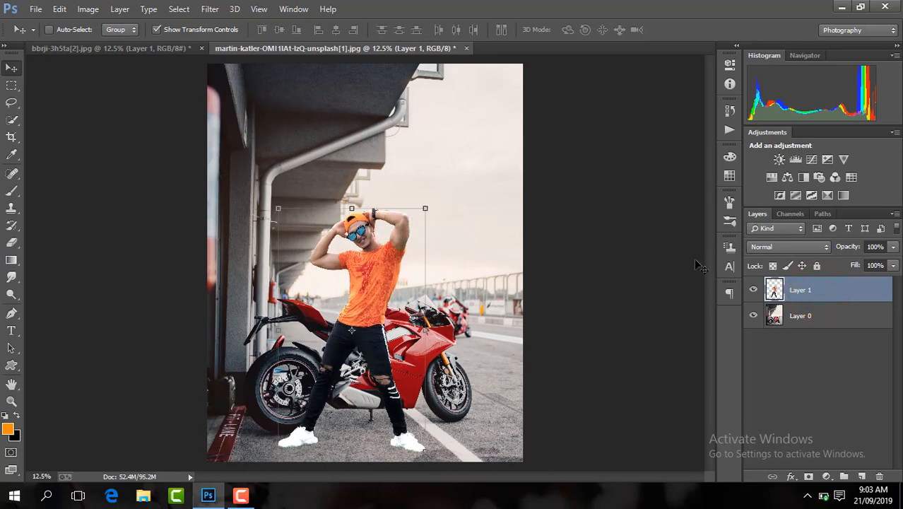
# Add an empty layer between the man and the pit-lane photo and activate the Brush tool.
pyautogui.click(826, 311)
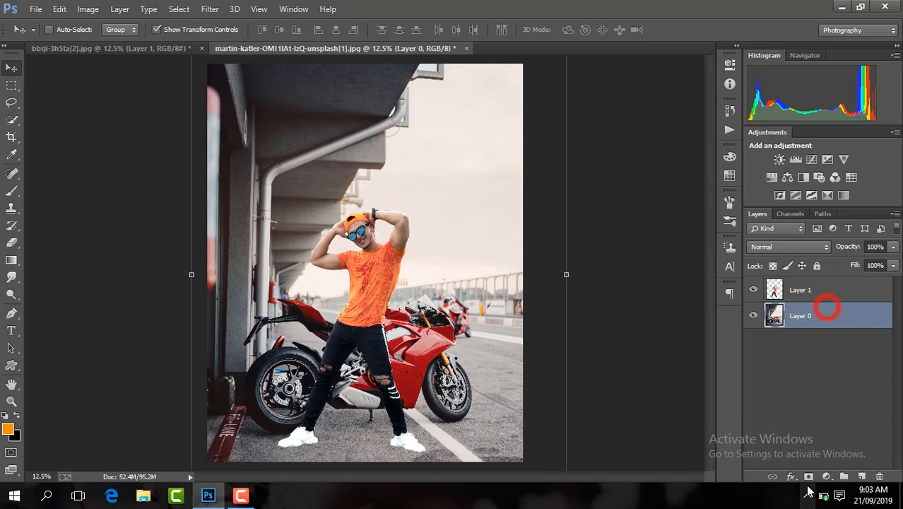
pyautogui.click(861, 476)
pyautogui.click(11, 191)
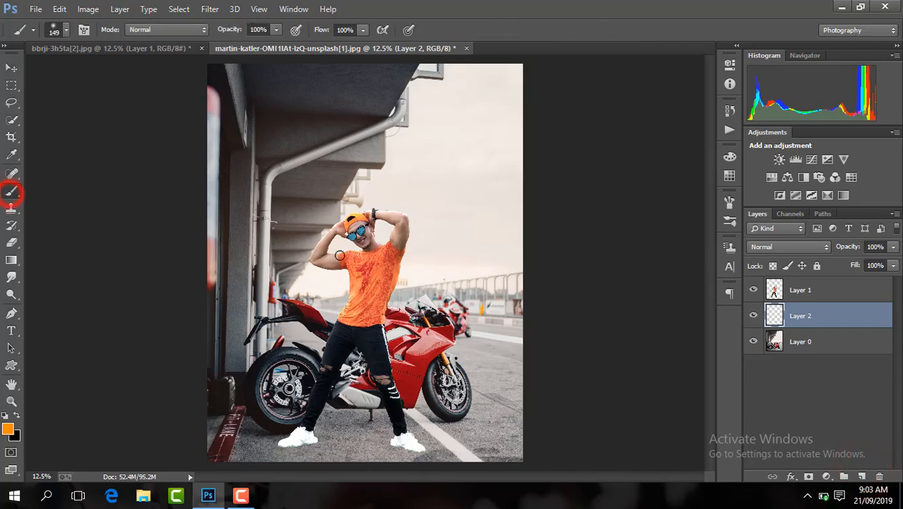
# Retouch the grass blades and the grey spot on the toe of the man's left-hand shoe in Layer 1 with the content-aware Spot Healing Brush.
pyautogui.hotkey('ctrl', '+')
pyautogui.hotkey('ctrl', '+')
pyautogui.hotkey('ctrl', '+')
pyautogui.scroll(-10, 709, 233)
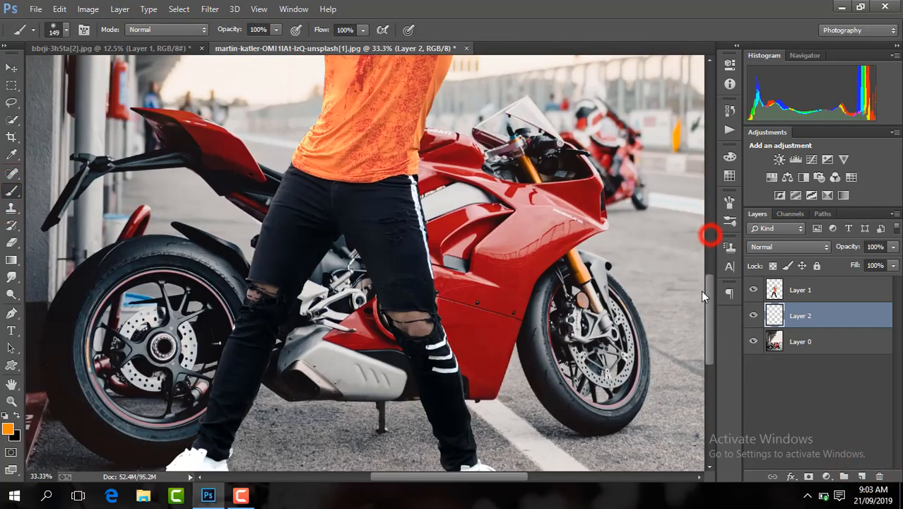
pyautogui.hotkey('ctrl', '+')
pyautogui.moveTo(464, 478); pyautogui.dragTo(424, 460)
pyautogui.hotkey('ctrl', '+')
pyautogui.hotkey('ctrl', '+')
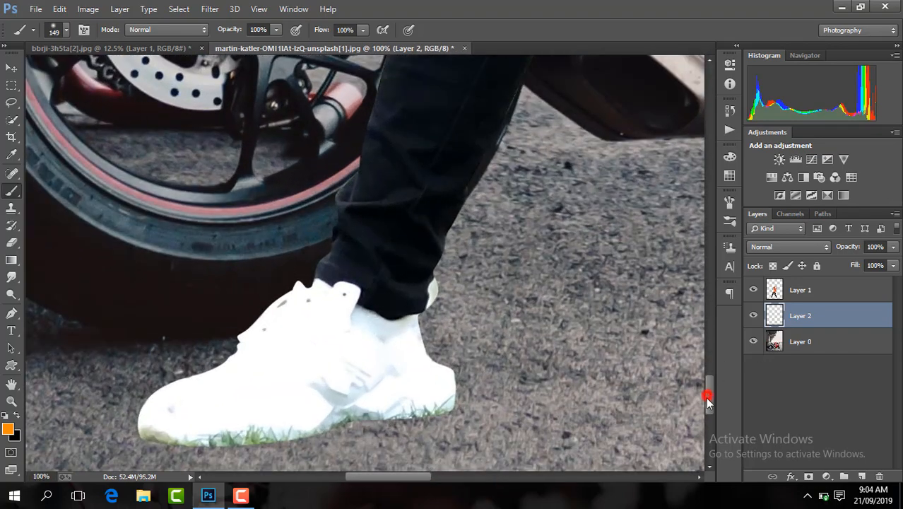
pyautogui.click(707, 400)
pyautogui.hotkey('ctrl', '+')
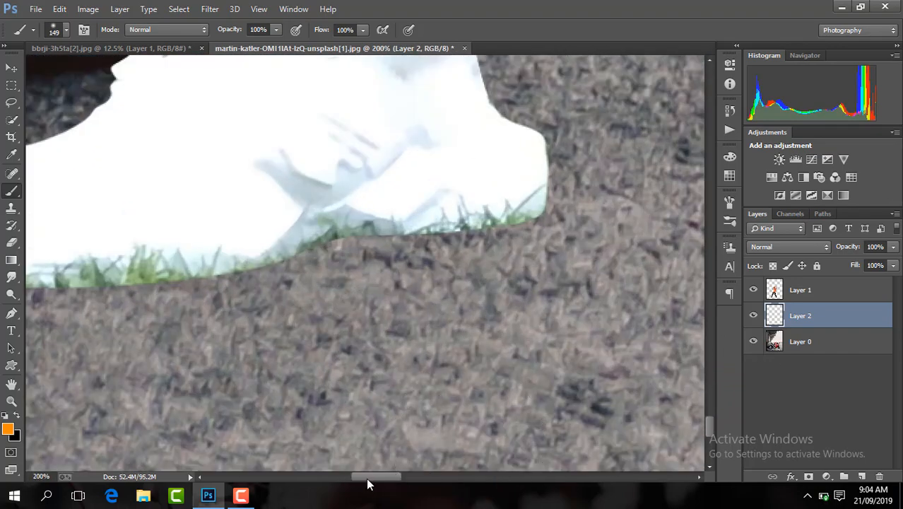
pyautogui.click(393, 470)
pyautogui.moveTo(395, 481); pyautogui.dragTo(381, 477)
pyautogui.click(822, 296)
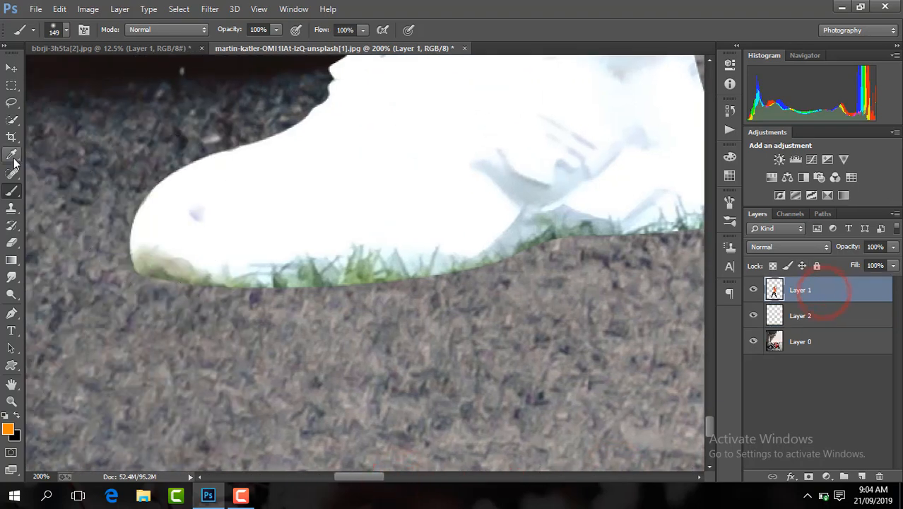
pyautogui.click(23, 168)
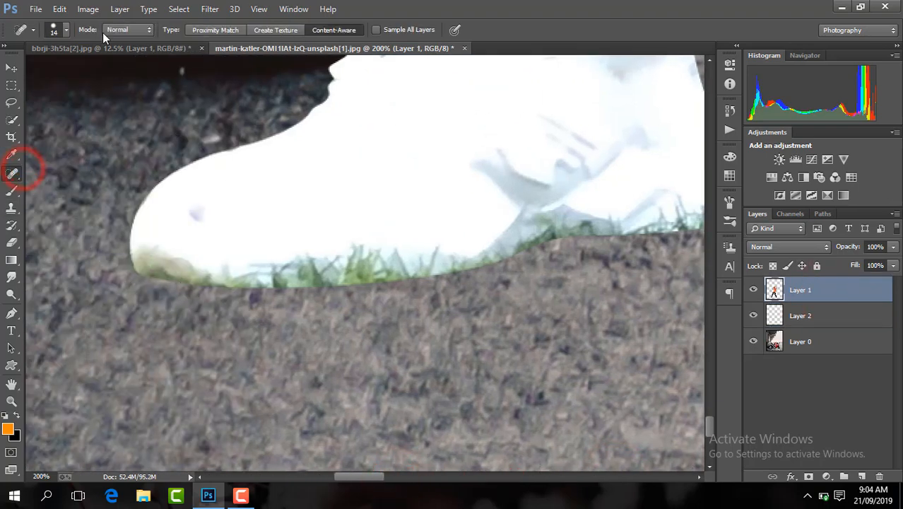
pyautogui.click(360, 242)
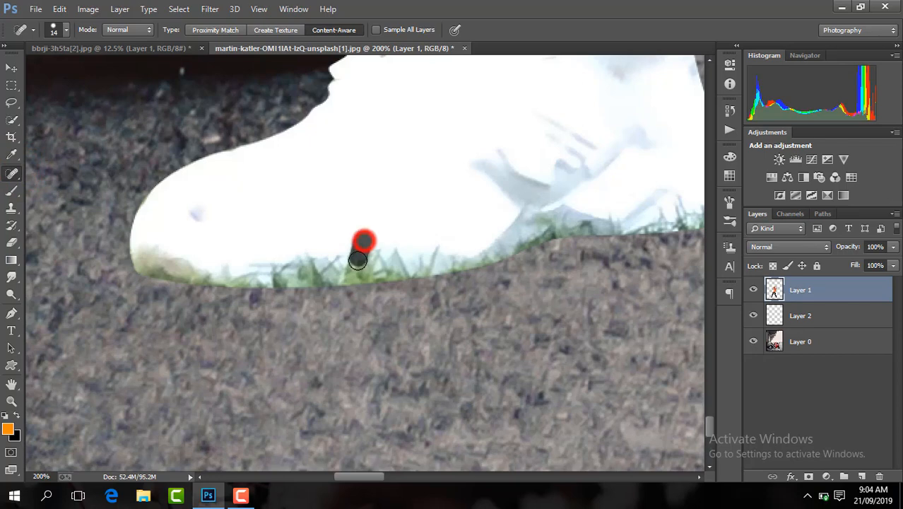
pyautogui.click(392, 245)
pyautogui.click(430, 244)
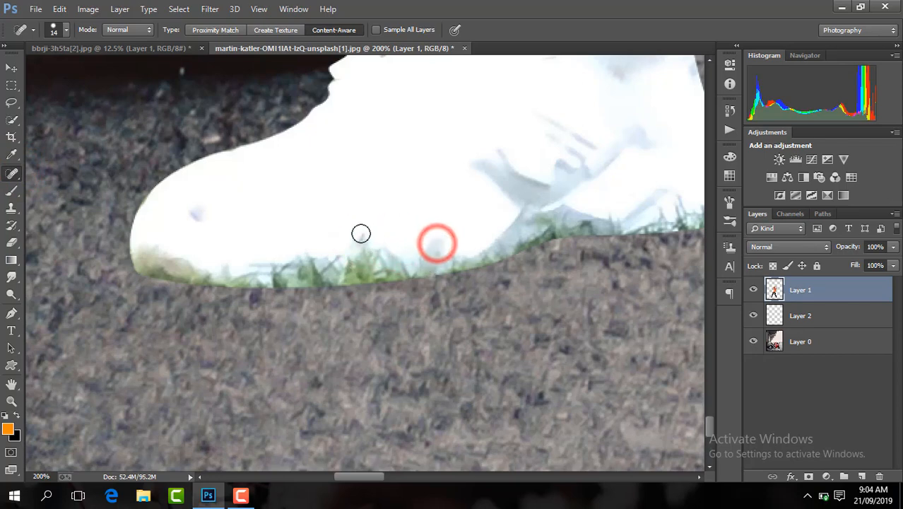
pyautogui.click(361, 235)
pyautogui.click(199, 213)
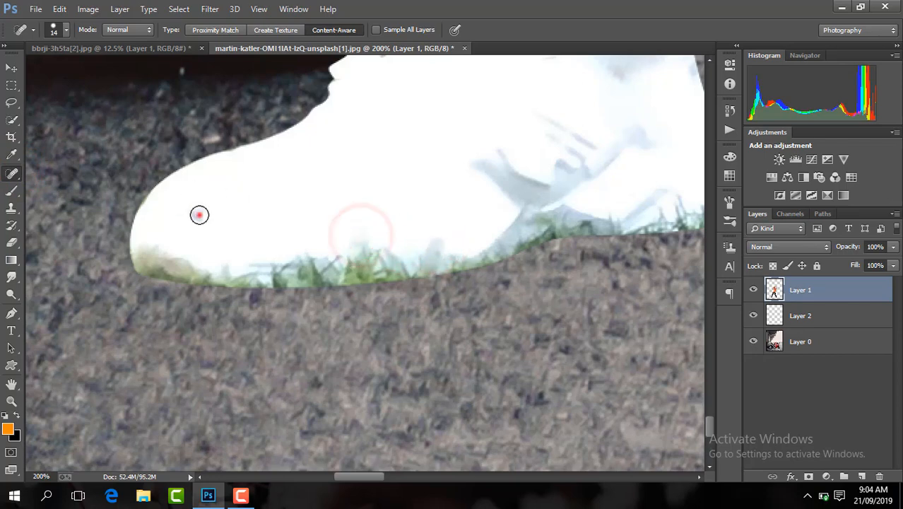
pyautogui.click(263, 263)
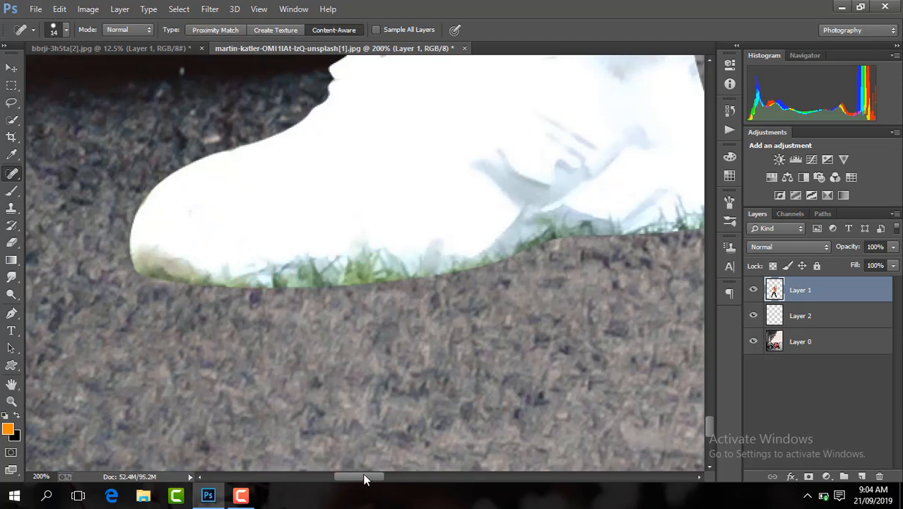
# Heal the grass tips along the heel of the left-hand shoe.
pyautogui.moveTo(364, 479); pyautogui.dragTo(390, 478)
pyautogui.click(398, 203)
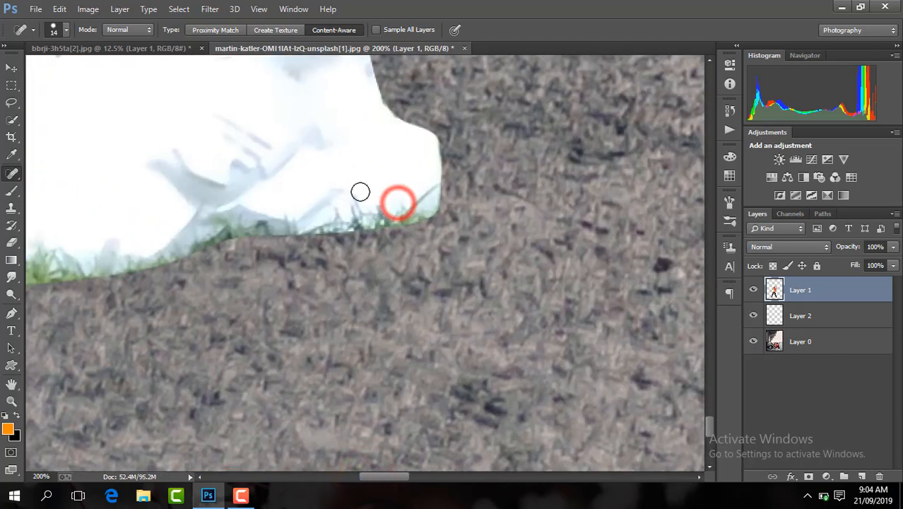
pyautogui.click(352, 193)
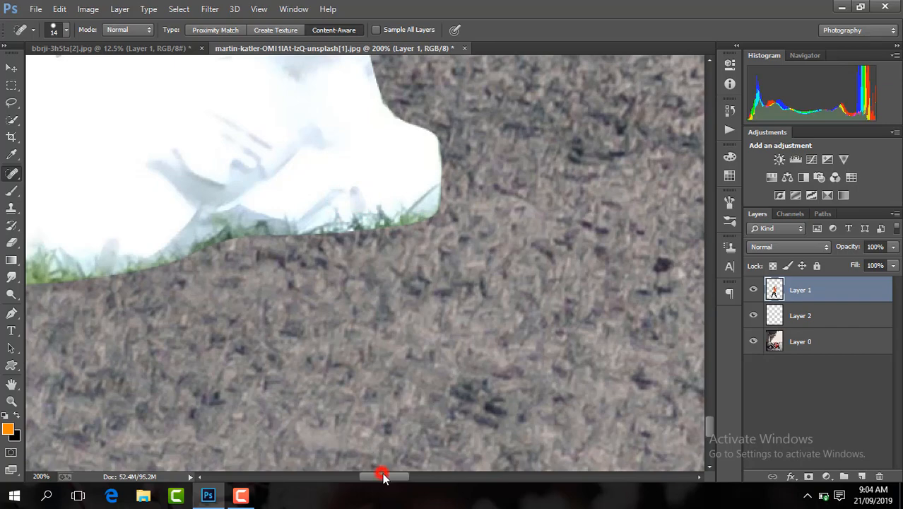
# Heal the grass tips along the sole and the grey spot on the toe of the man's right-hand shoe.
pyautogui.moveTo(383, 478); pyautogui.dragTo(517, 477)
pyautogui.click(107, 265)
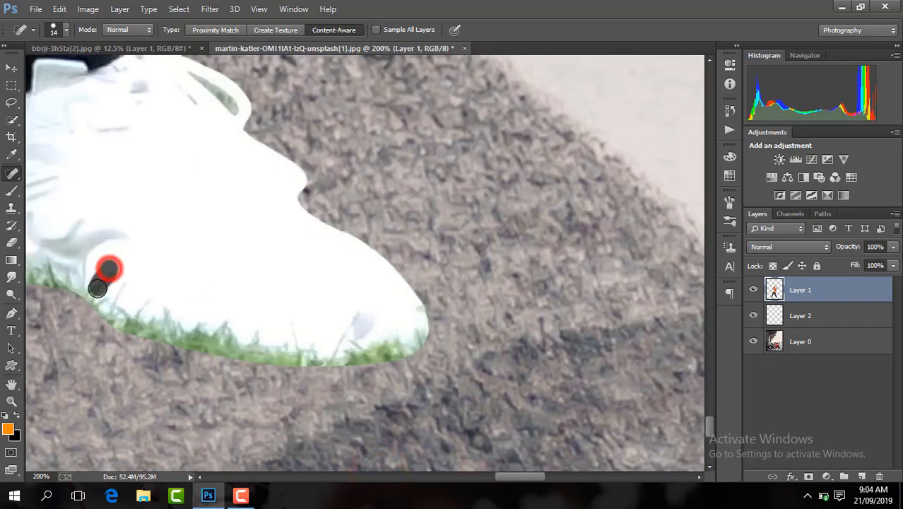
pyautogui.click(123, 280)
pyautogui.click(129, 279)
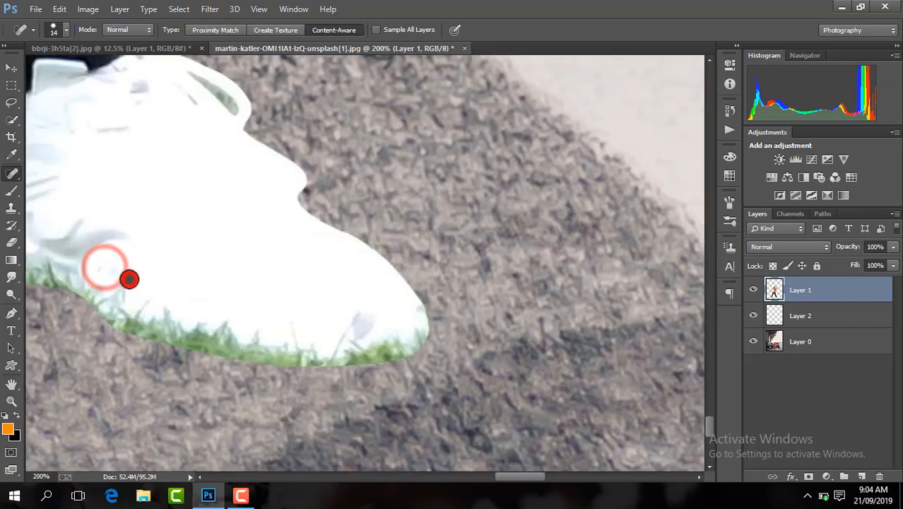
pyautogui.click(123, 285)
pyautogui.click(166, 309)
pyautogui.click(354, 319)
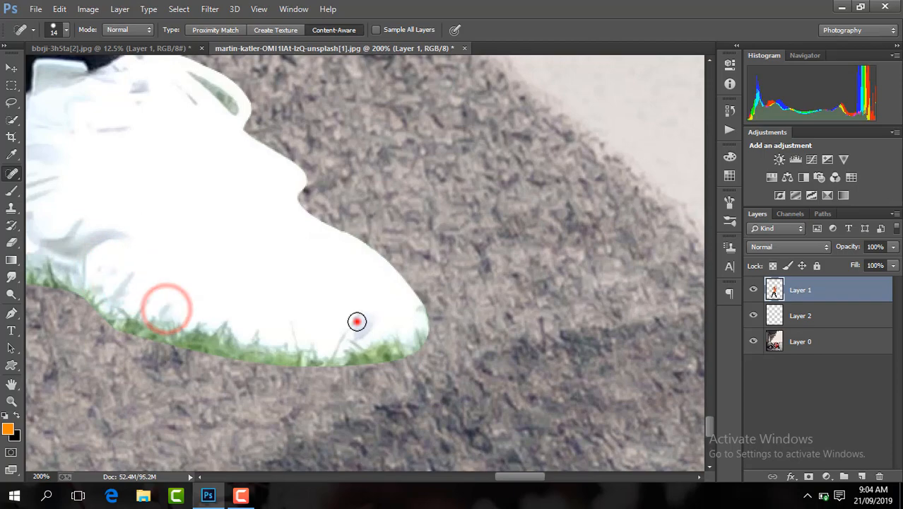
# Stamp a single soft black brush dab on Layer 2 and move it beneath the man's left-hand shoe.
pyautogui.scroll(-2, 370, 327)
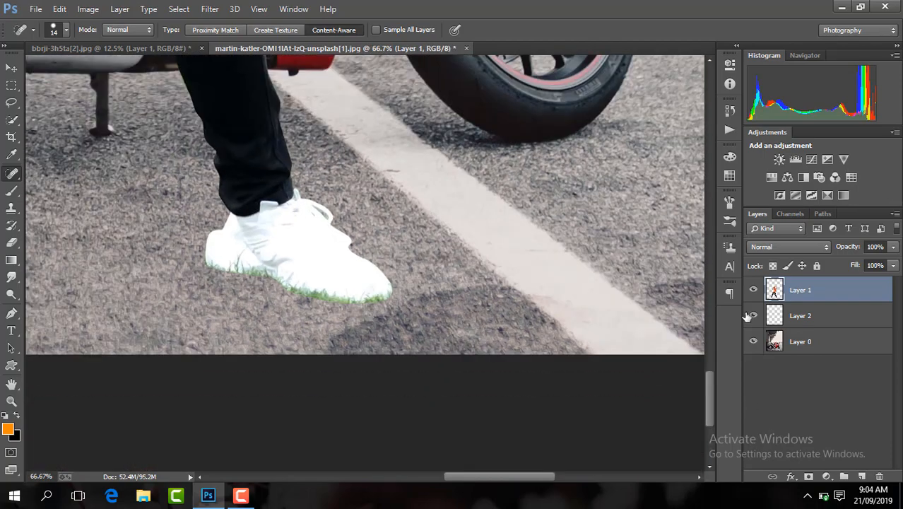
pyautogui.click(812, 317)
pyautogui.moveTo(535, 476); pyautogui.dragTo(436, 476)
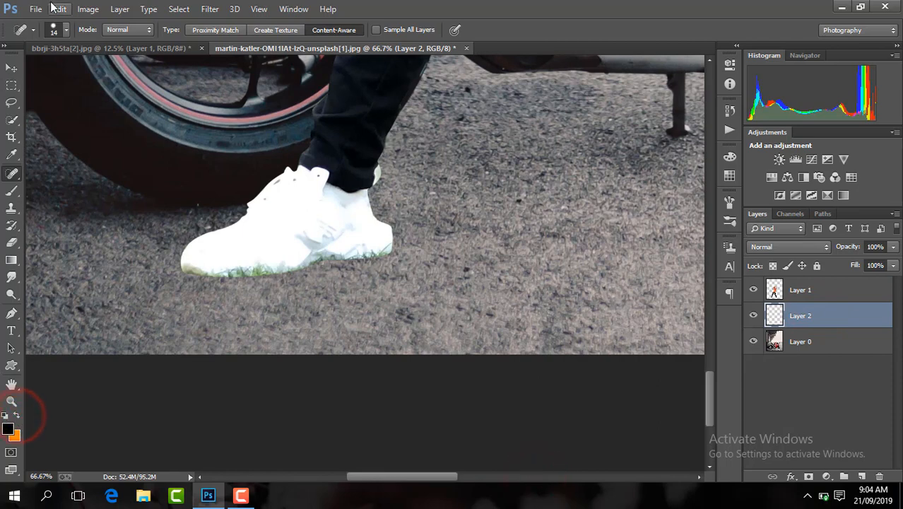
pyautogui.click(369, 176)
pyautogui.click(11, 68)
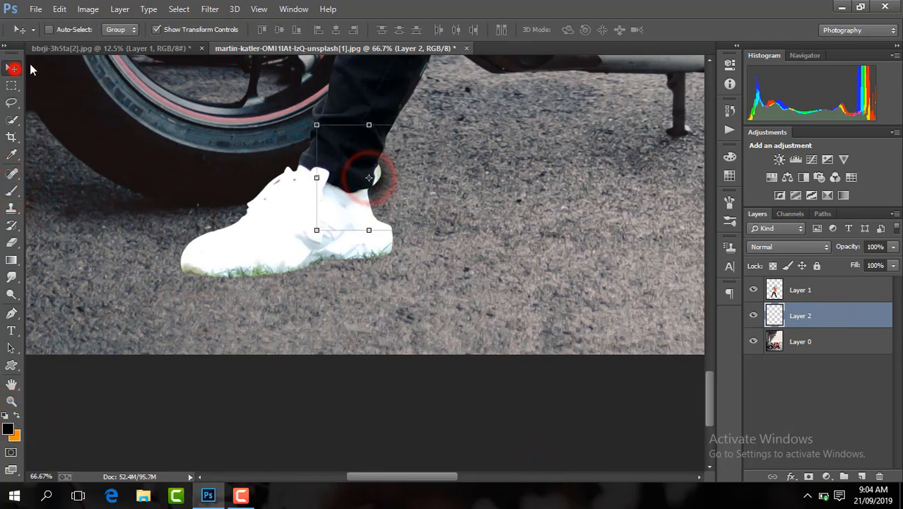
pyautogui.moveTo(392, 210); pyautogui.dragTo(327, 283)
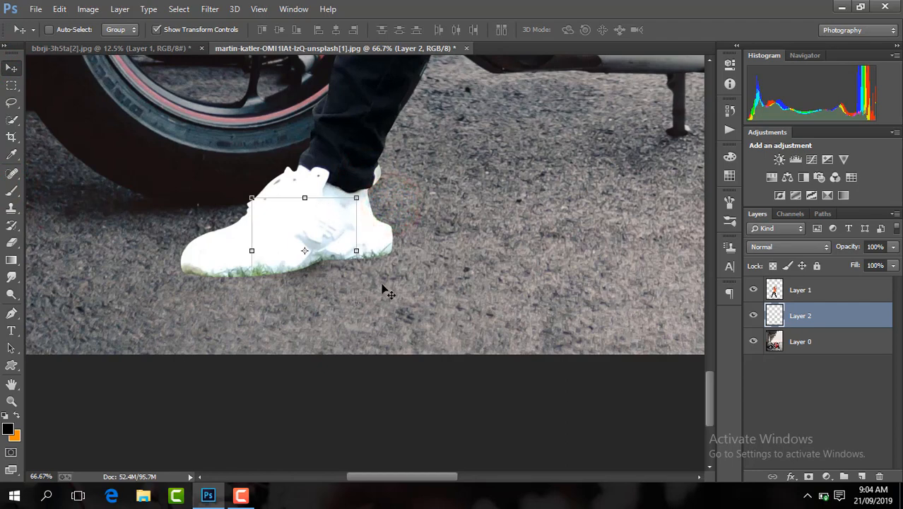
# Transform the black dab to about 303% width, flatten it into a shadow and place it under the left-hand shoe's heel.
pyautogui.moveTo(357, 195); pyautogui.dragTo(463, 89)
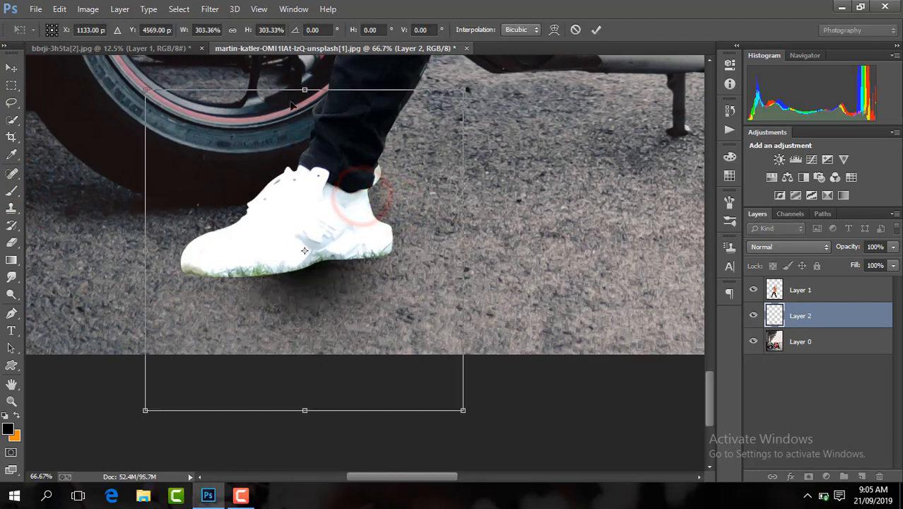
pyautogui.moveTo(307, 88); pyautogui.dragTo(303, 204)
pyautogui.moveTo(354, 245); pyautogui.dragTo(423, 257)
pyautogui.press('Return')
# Duplicate the shadow layer and squash the copy to about 50% height under the left-hand shoe.
pyautogui.hotkey('ctrl', 'j')
pyautogui.moveTo(356, 211); pyautogui.dragTo(355, 236)
pyautogui.press('Return')
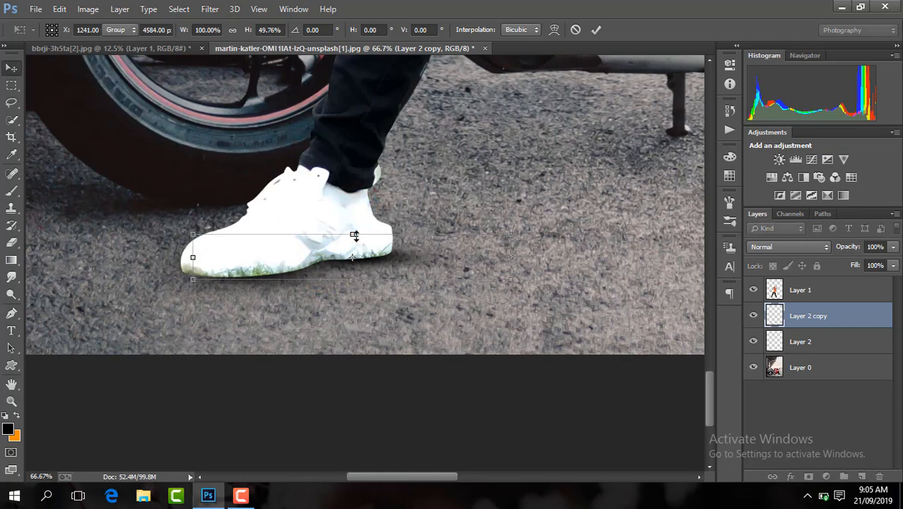
# Duplicate the flattened shadow and fit the copy beneath the heel of the man's right-hand shoe.
pyautogui.hotkey('ctrl', 'j')
pyautogui.moveTo(393, 261); pyautogui.dragTo(639, 249)
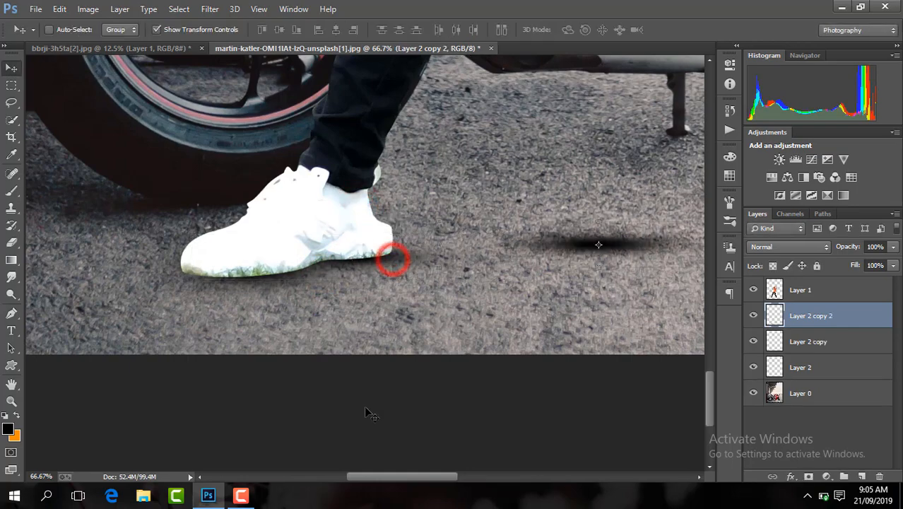
pyautogui.moveTo(406, 482); pyautogui.dragTo(489, 482)
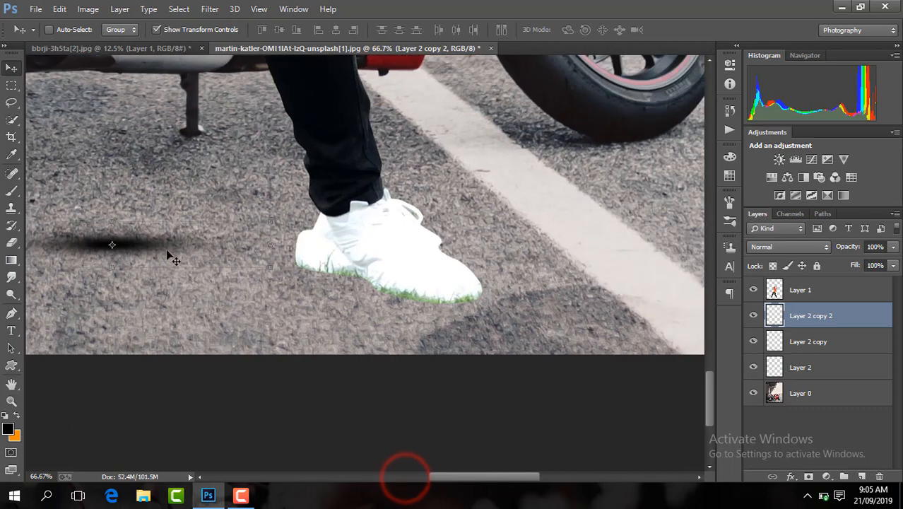
pyautogui.moveTo(166, 251); pyautogui.dragTo(426, 264)
pyautogui.moveTo(495, 264); pyautogui.dragTo(494, 258)
# Place another shadow copy under the right-hand shoe's toe, squashed to about 62% height and rotated about 2°.
pyautogui.moveTo(377, 263); pyautogui.dragTo(460, 297)
pyautogui.press('Return')
pyautogui.moveTo(414, 267); pyautogui.dragTo(416, 279)
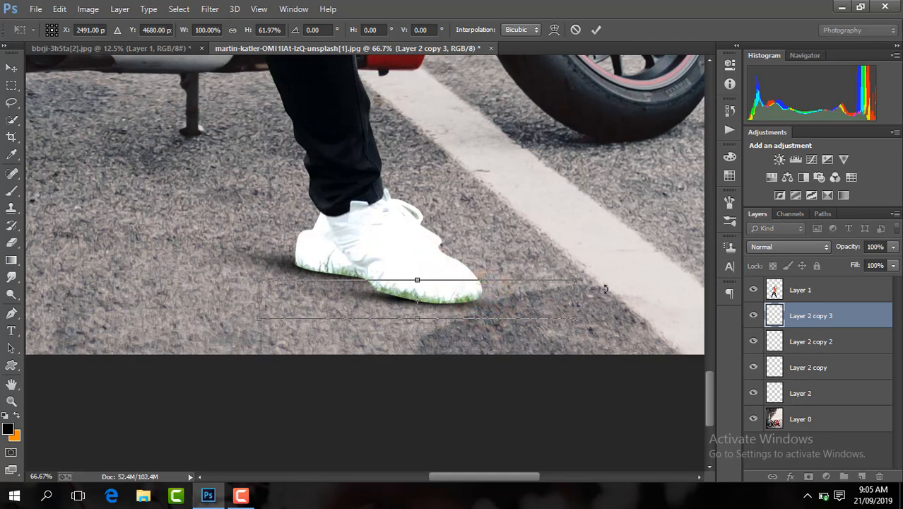
pyautogui.moveTo(585, 282); pyautogui.dragTo(584, 288)
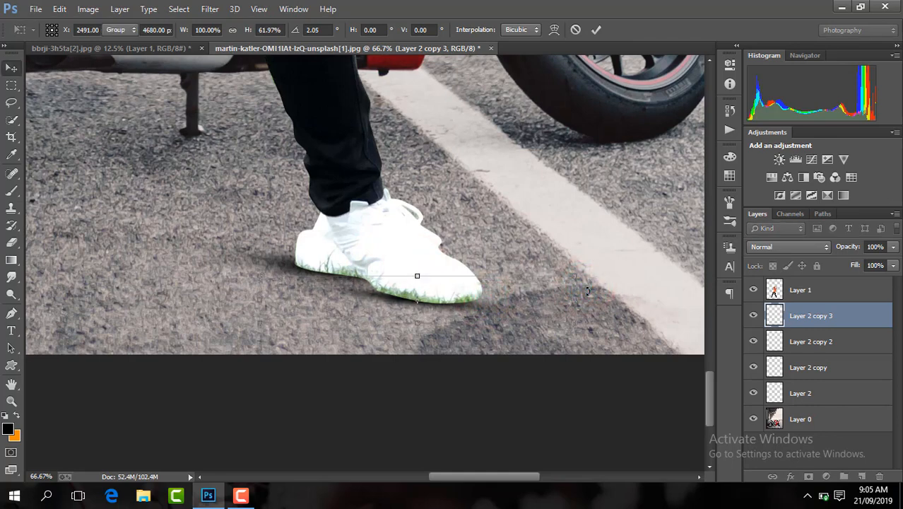
pyautogui.press('Return')
# Add an empty layer directly above Layer 1 and clip it to the man.
pyautogui.click(838, 295)
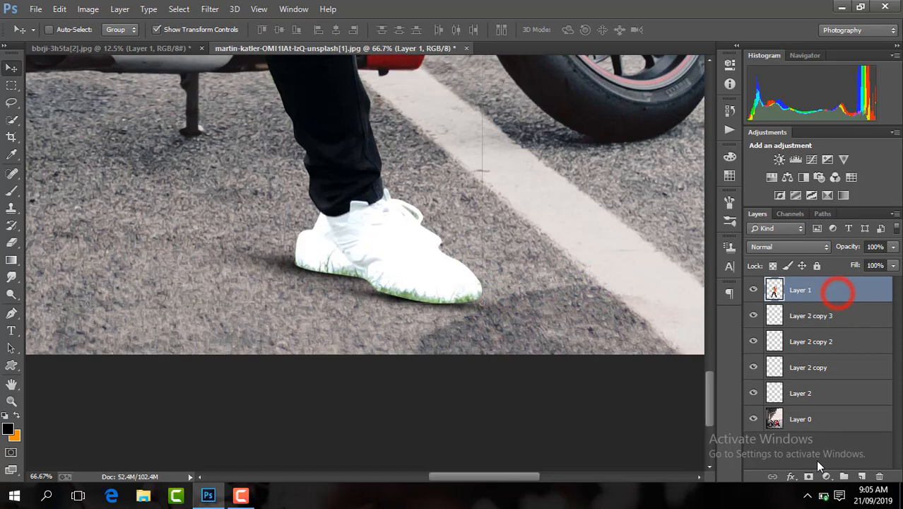
pyautogui.click(863, 475)
pyautogui.rightClick(818, 290)
pyautogui.click(618, 238)
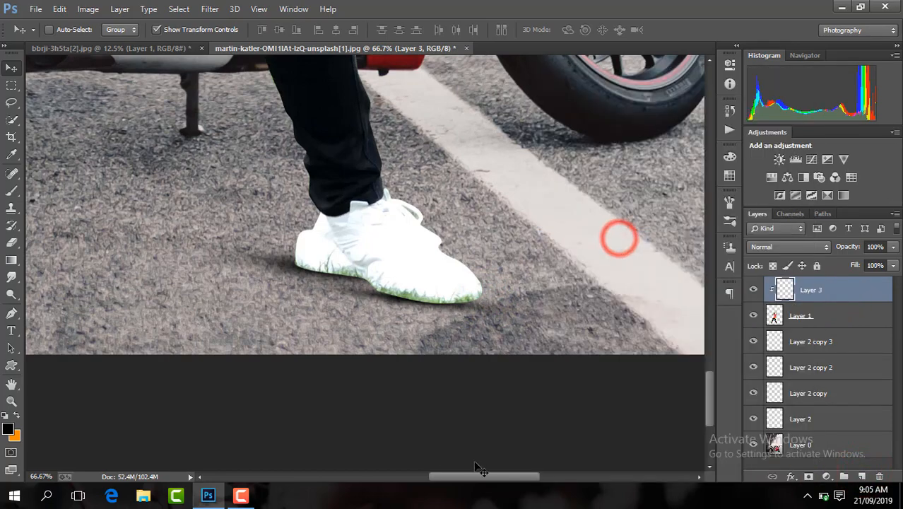
pyautogui.moveTo(481, 475); pyautogui.dragTo(409, 473)
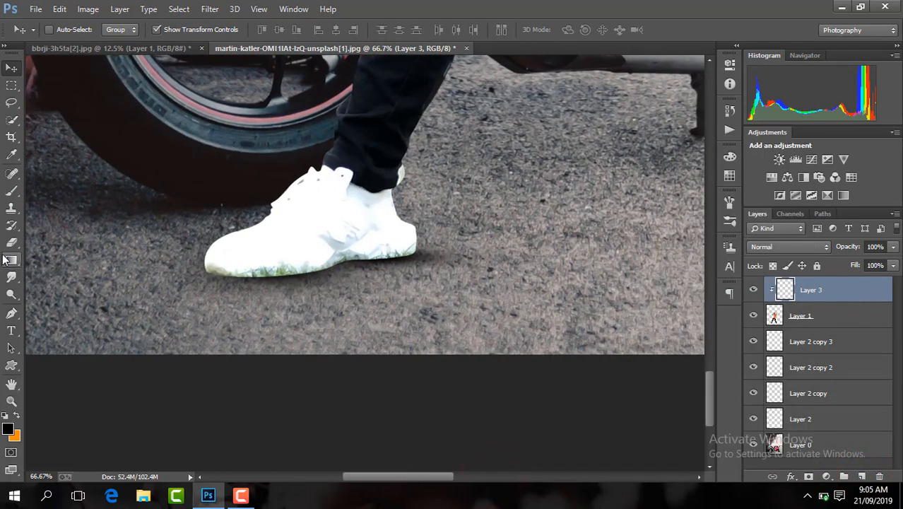
pyautogui.click(12, 206)
pyautogui.click(65, 30)
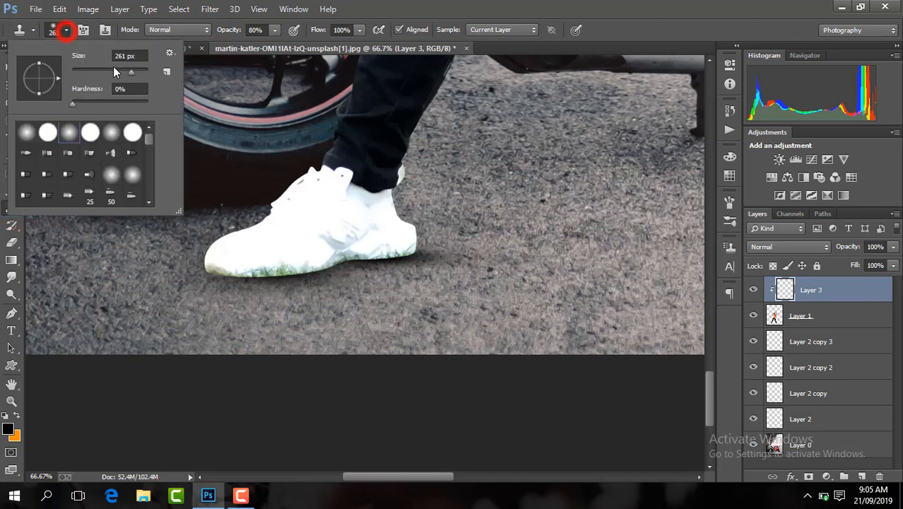
pyautogui.moveTo(135, 71); pyautogui.dragTo(141, 72)
pyautogui.click(440, 347)
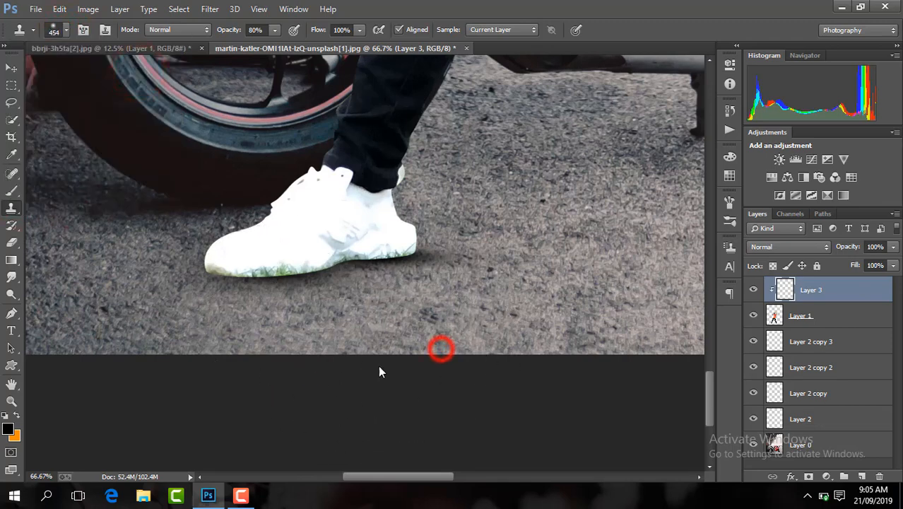
pyautogui.click(458, 202)
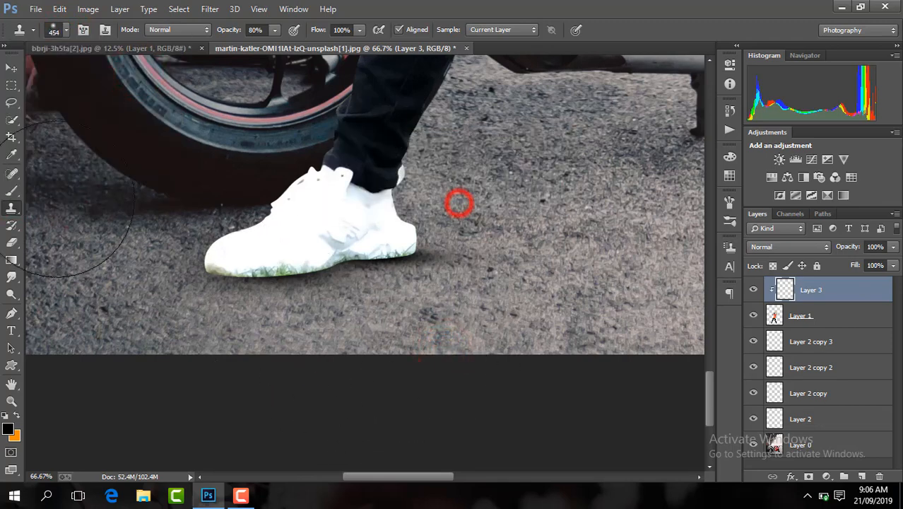
# Shade the lower part of the left-hand shoe on Layer 3 with a soft black 454 px brush.
pyautogui.click(12, 190)
pyautogui.click(66, 30)
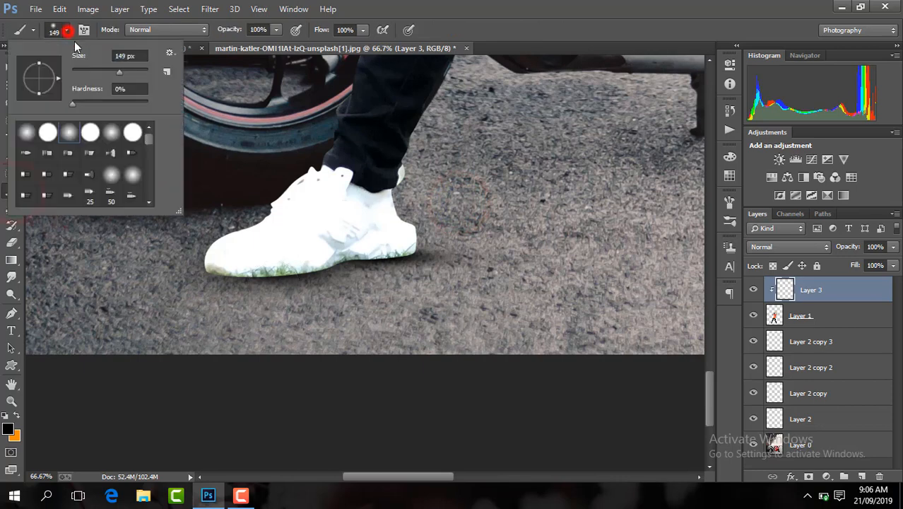
pyautogui.click(139, 74)
pyautogui.click(417, 351)
pyautogui.moveTo(341, 365)
pyautogui.mouseDown()
pyautogui.moveTo(417, 362)
pyautogui.moveTo(137, 362)
pyautogui.moveTo(121, 339)
pyautogui.moveTo(149, 386)
pyautogui.moveTo(480, 336)
pyautogui.moveTo(509, 206)
pyautogui.moveTo(527, 220)
pyautogui.mouseUp()
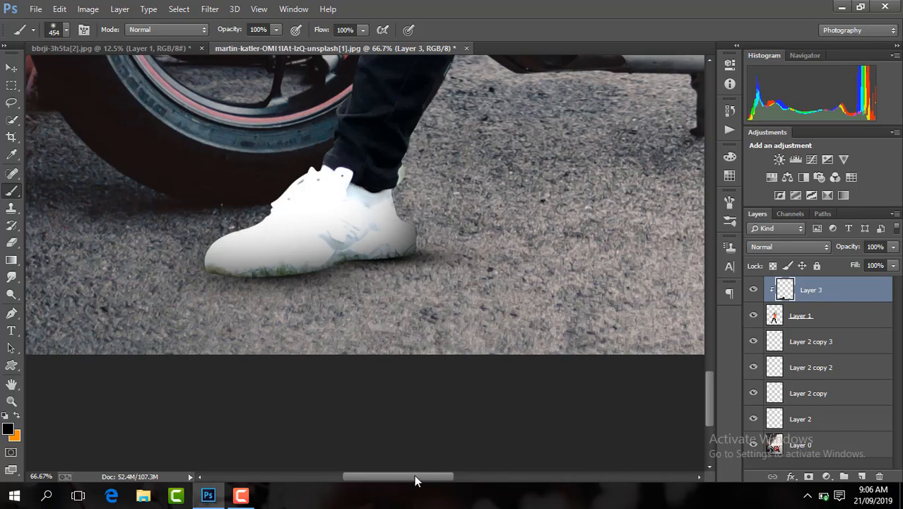
# Shade the lower part of the right-hand shoe with the same soft black brush on Layer 3.
pyautogui.moveTo(417, 477); pyautogui.dragTo(486, 475)
pyautogui.moveTo(379, 357)
pyautogui.mouseDown()
pyautogui.moveTo(437, 393)
pyautogui.moveTo(532, 403)
pyautogui.moveTo(629, 361)
pyautogui.mouseUp()
pyautogui.moveTo(415, 363); pyautogui.dragTo(282, 378)
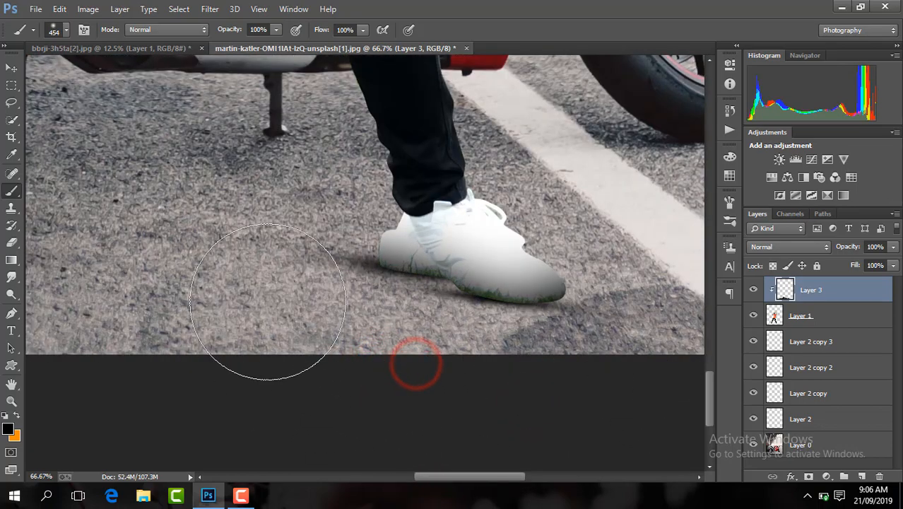
# Lower the opacity of the shoe shading in Layer 3 to 88%.
pyautogui.hotkey('ctrl', '-')
pyautogui.hotkey('ctrl', '-')
pyautogui.hotkey('ctrl', '-')
pyautogui.hotkey('ctrl', '-')
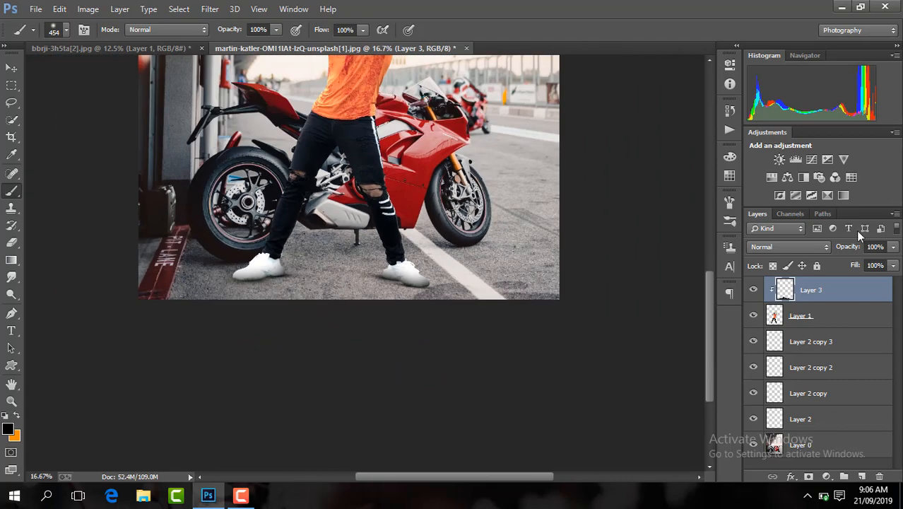
pyautogui.click(893, 247)
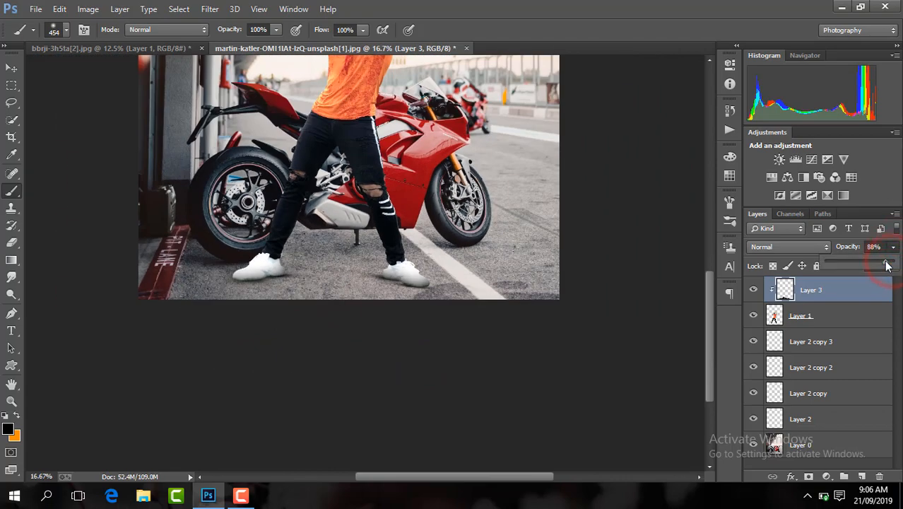
pyautogui.hotkey('ctrl', '-')
# Add a top layer and darken the ground with black-to-transparent linear gradients at 50% opacity, drawn upward from the photo's bottom edge.
pyautogui.click(861, 477)
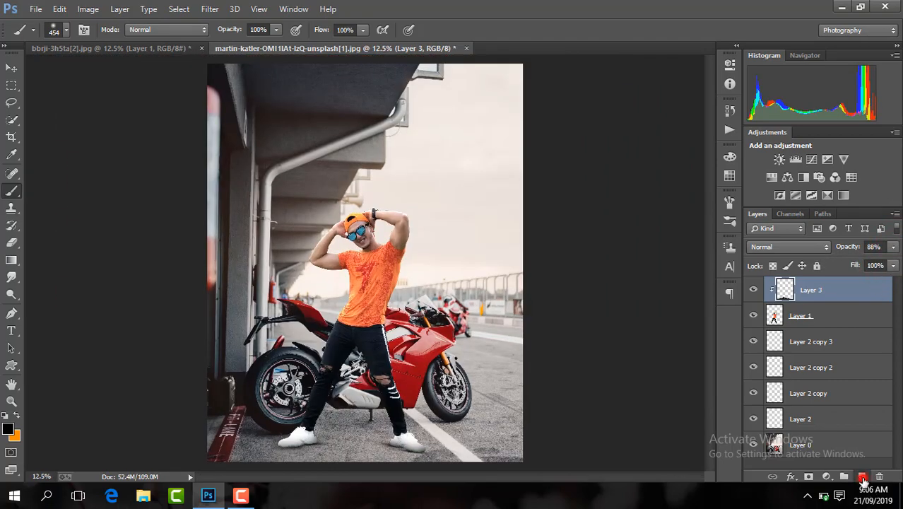
pyautogui.click(13, 260)
pyautogui.hotkey('ctrl', '+')
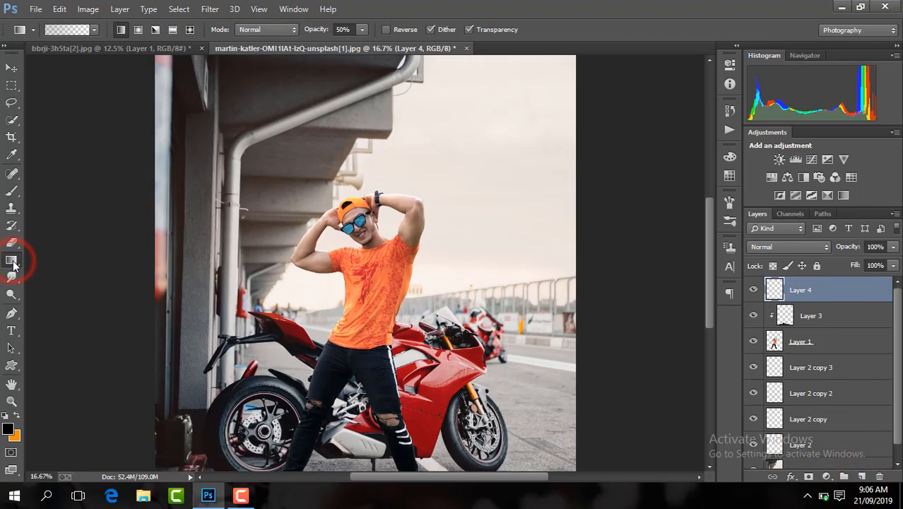
pyautogui.moveTo(712, 302); pyautogui.dragTo(693, 365)
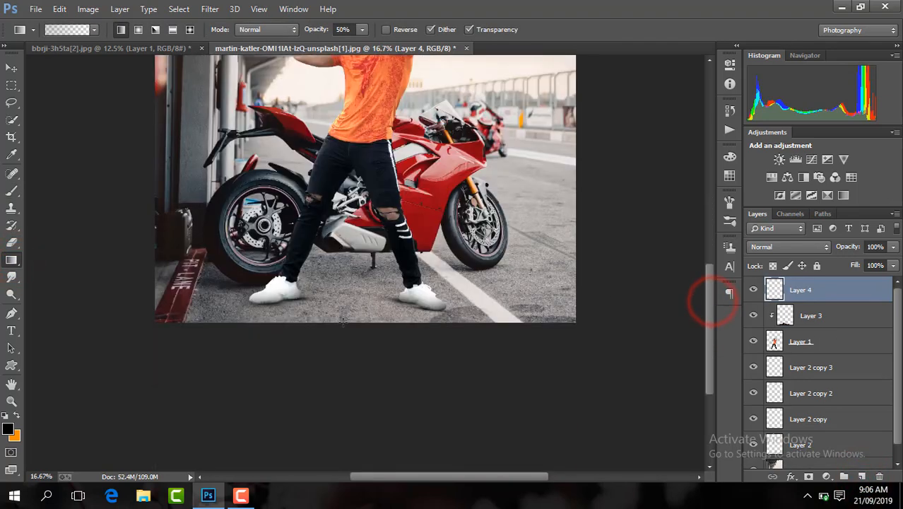
pyautogui.moveTo(344, 323); pyautogui.dragTo(345, 184)
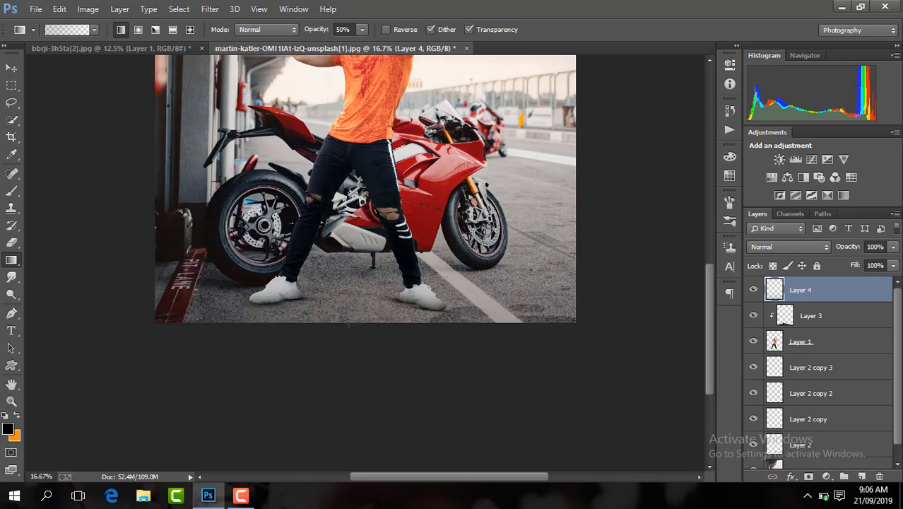
pyautogui.moveTo(349, 326); pyautogui.dragTo(357, 145)
pyautogui.hotkey('ctrl', '-')
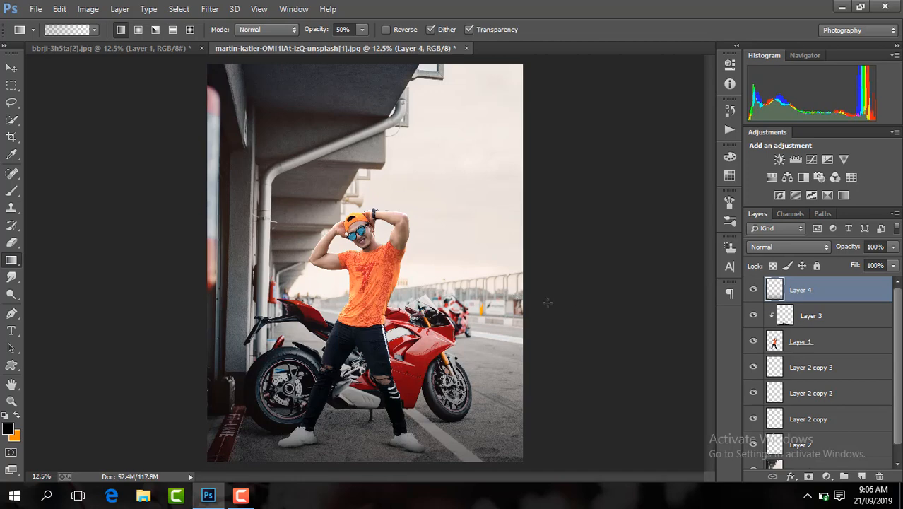
# Open the man's Layer 1 in the Camera Raw filter and view him at 12.5%.
pyautogui.click(849, 339)
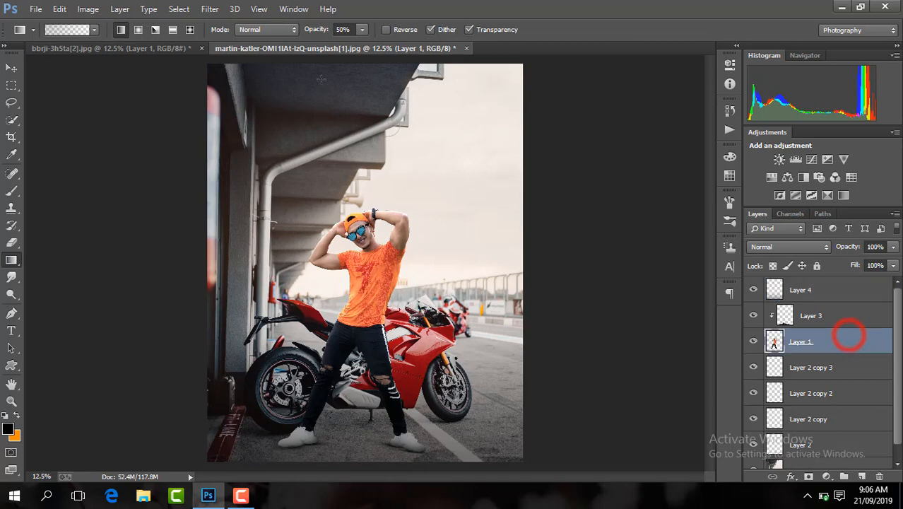
pyautogui.click(209, 9)
pyautogui.click(272, 86)
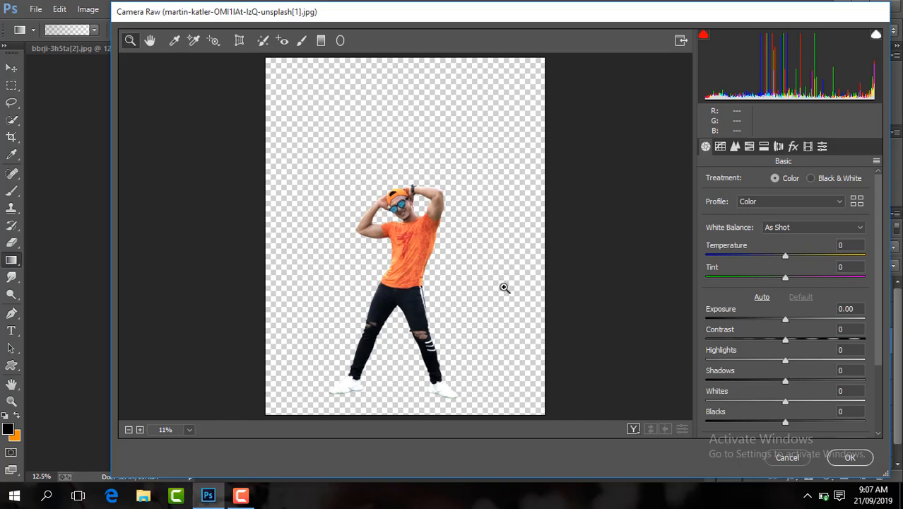
pyautogui.click(405, 310)
pyautogui.click(408, 308)
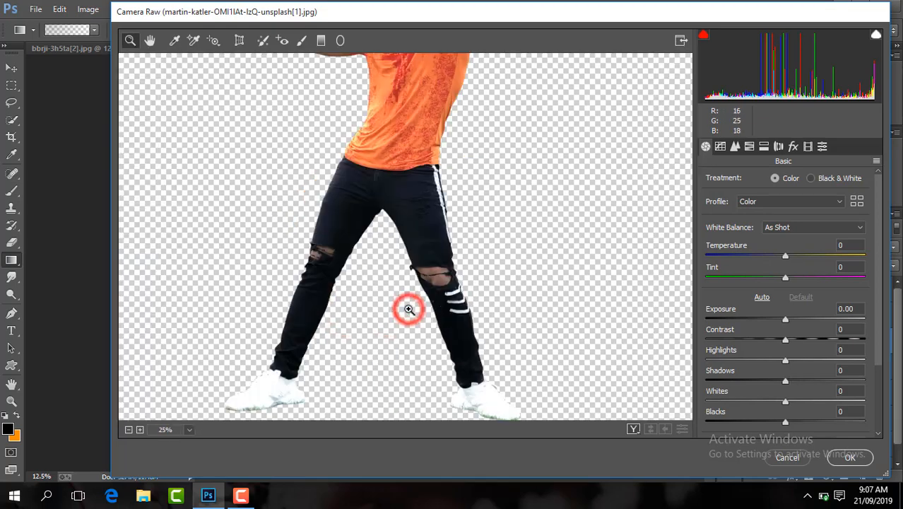
pyautogui.click(129, 429)
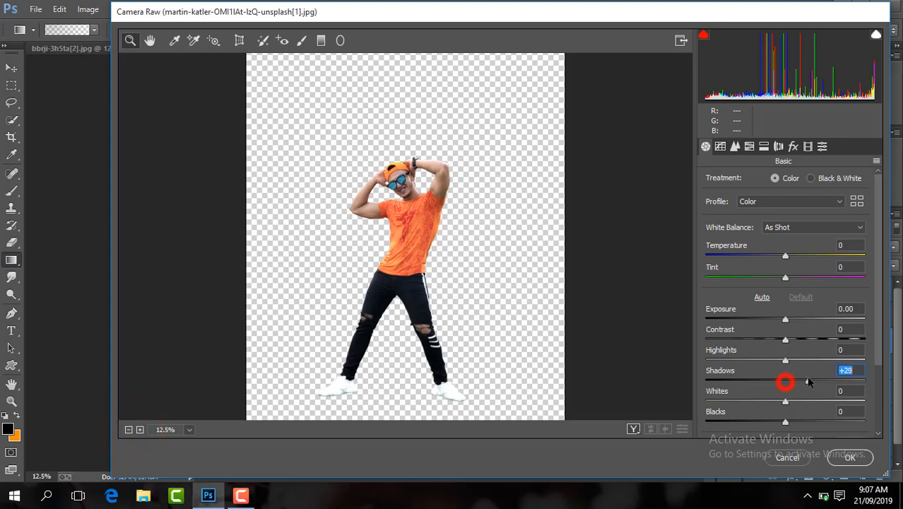
# Set the man's Shadows to +45, Blacks to +41, Contrast to +20, Exposure to +0.25 and Clarity to +22.
pyautogui.moveTo(808, 382); pyautogui.dragTo(820, 382)
pyautogui.moveTo(785, 424); pyautogui.dragTo(815, 420)
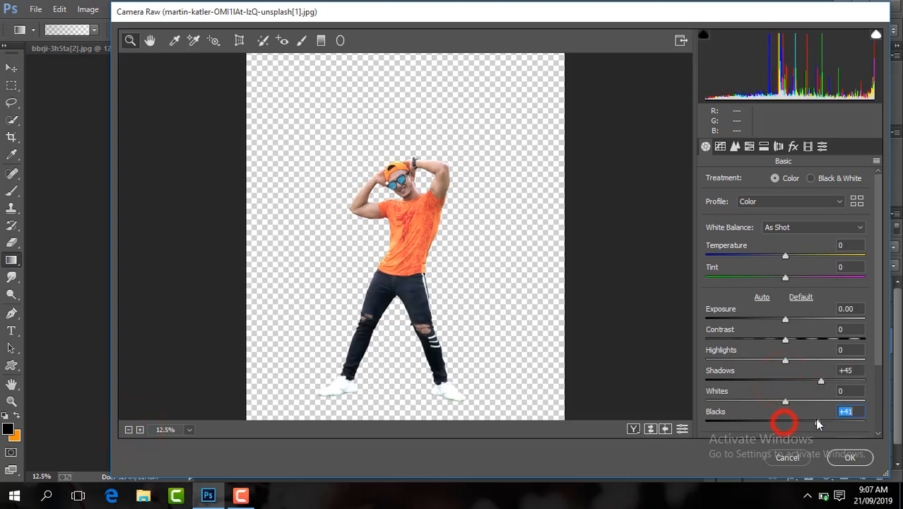
pyautogui.moveTo(784, 340); pyautogui.dragTo(789, 319)
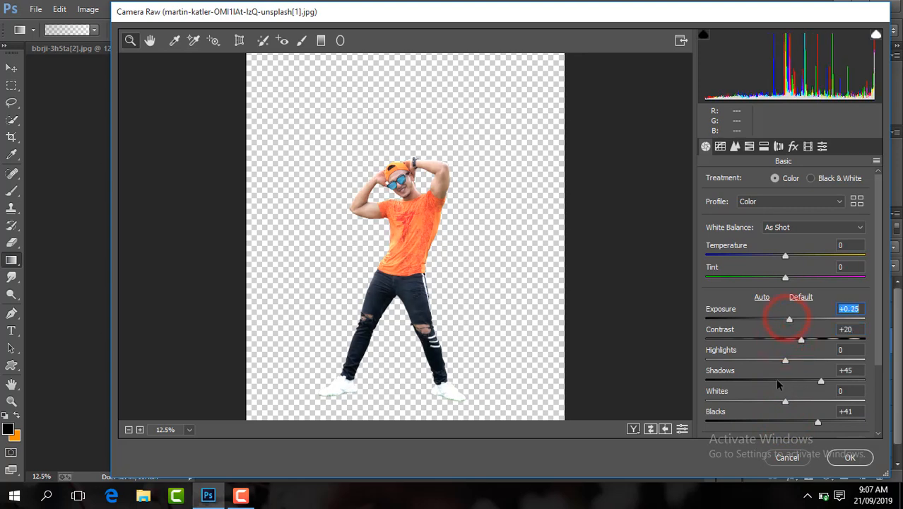
pyautogui.click(877, 355)
pyautogui.moveTo(785, 386); pyautogui.dragTo(803, 391)
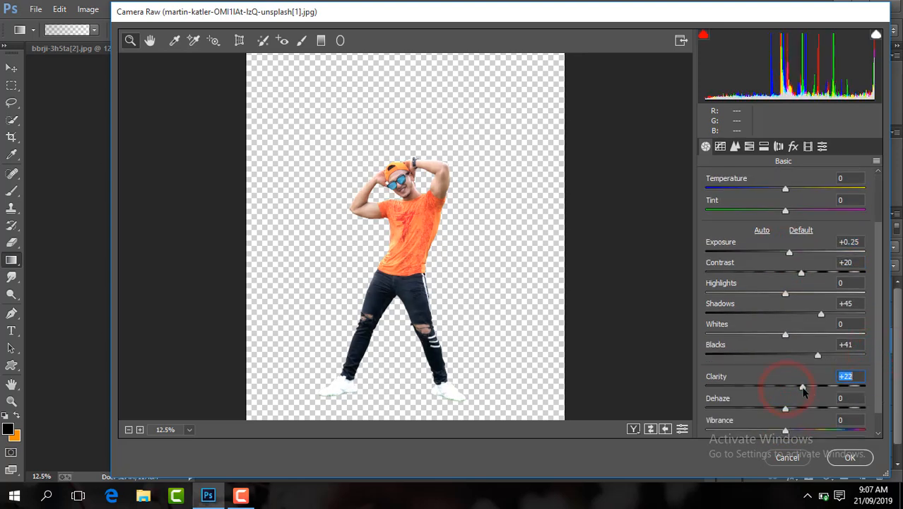
# Set the HSL saturation of Blues to -24 and Greens to -100 for the man.
pyautogui.click(749, 146)
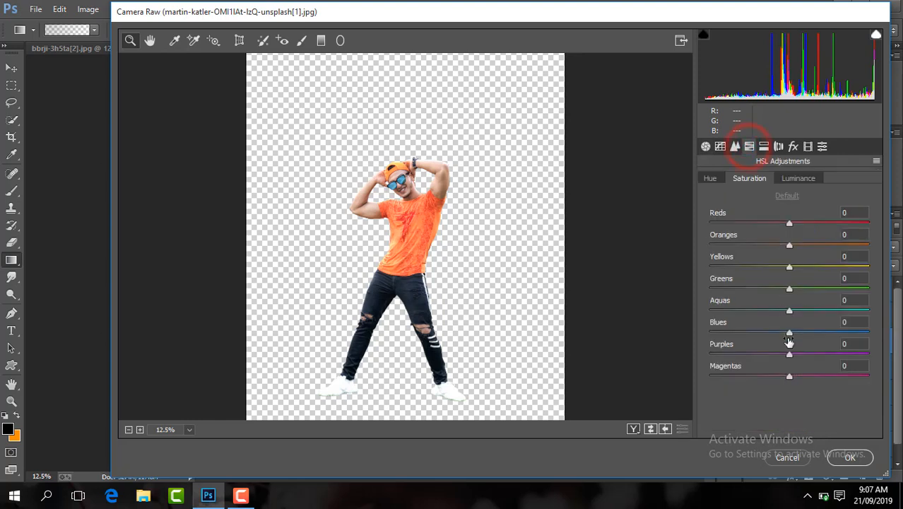
pyautogui.moveTo(785, 334); pyautogui.dragTo(770, 335)
pyautogui.moveTo(789, 286); pyautogui.dragTo(708, 288)
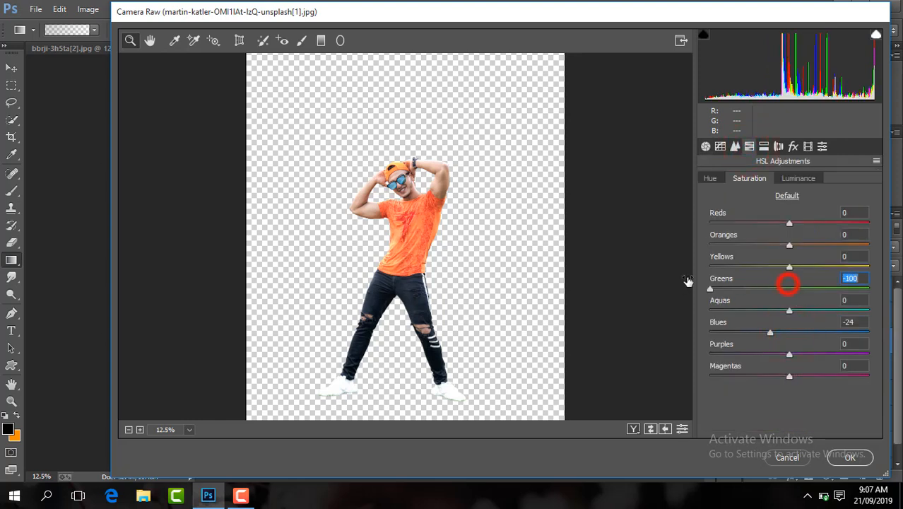
# Set the HSL saturation of Yellows to -100 and the HSL luminance of Oranges to +10.
pyautogui.moveTo(783, 269); pyautogui.dragTo(663, 271)
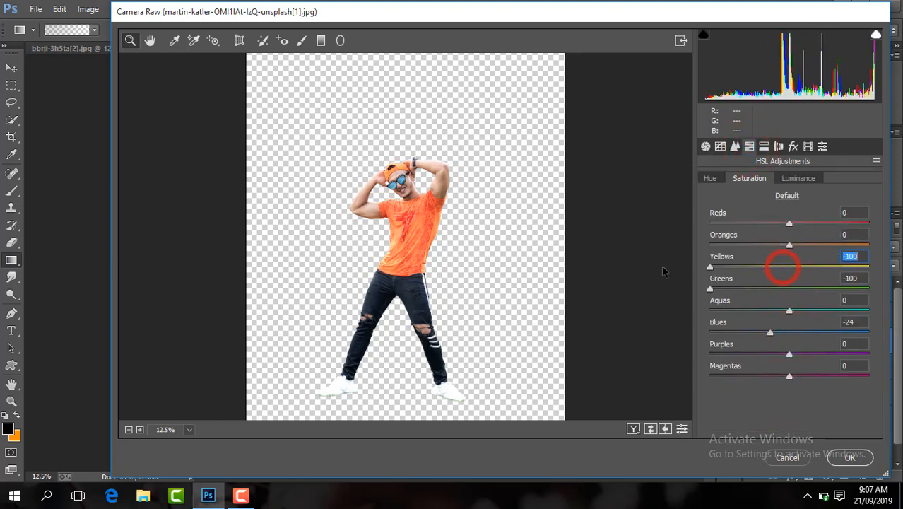
pyautogui.click(786, 245)
pyautogui.click(798, 178)
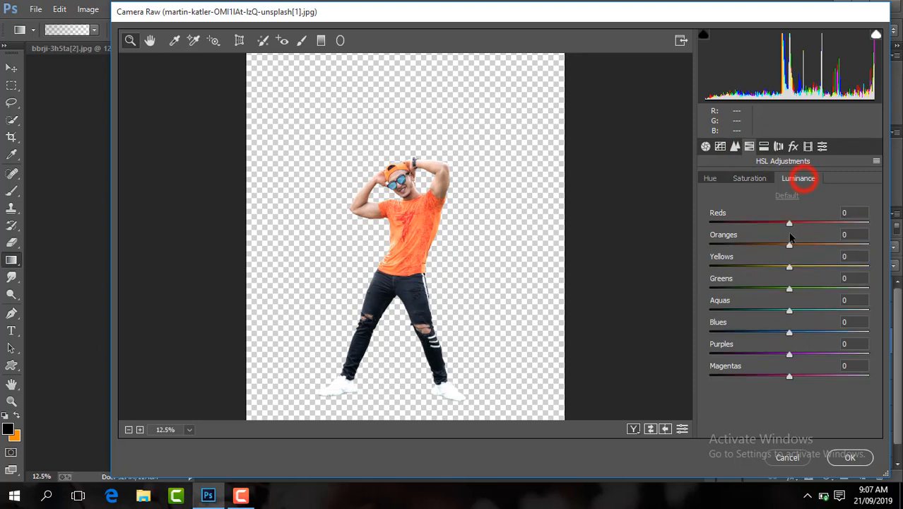
pyautogui.moveTo(788, 244); pyautogui.dragTo(797, 245)
# Set the man's sharpening Amount to 62 and raise the luminance noise reduction.
pyautogui.click(433, 197)
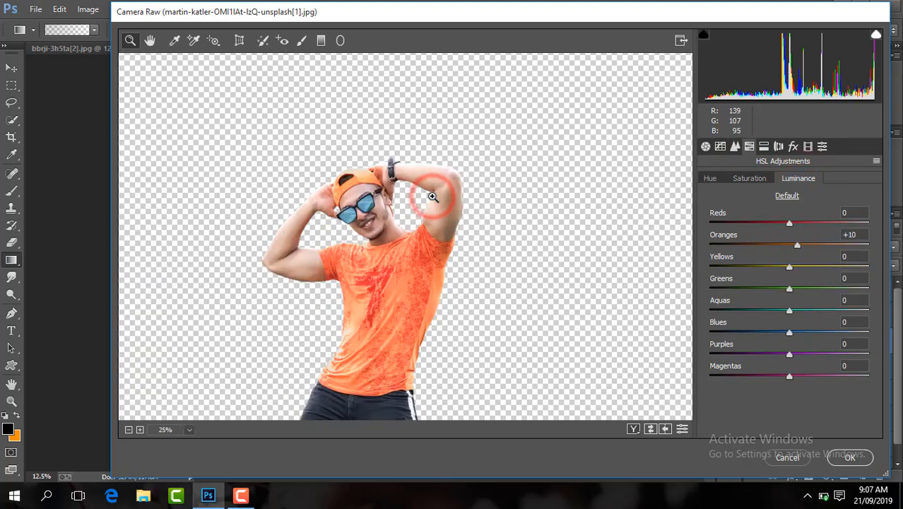
pyautogui.click(734, 146)
pyautogui.moveTo(706, 201); pyautogui.dragTo(771, 202)
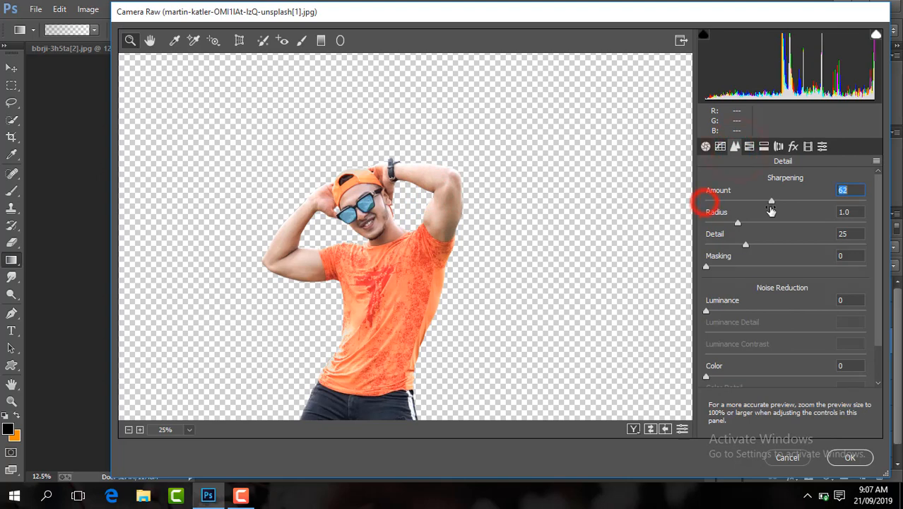
pyautogui.moveTo(706, 311); pyautogui.dragTo(784, 311)
# Set the man's Temperature to +3 and apply the Camera Raw filter.
pyautogui.click(705, 146)
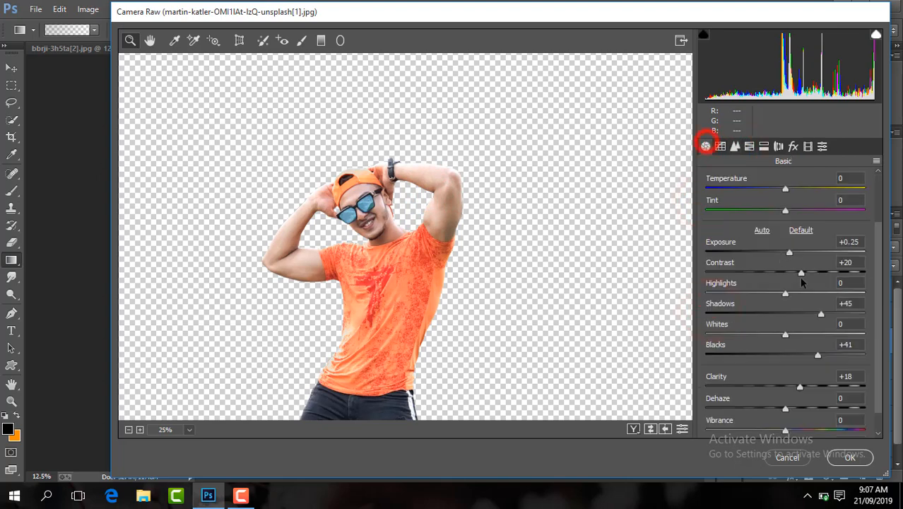
pyautogui.moveTo(784, 188); pyautogui.dragTo(789, 191)
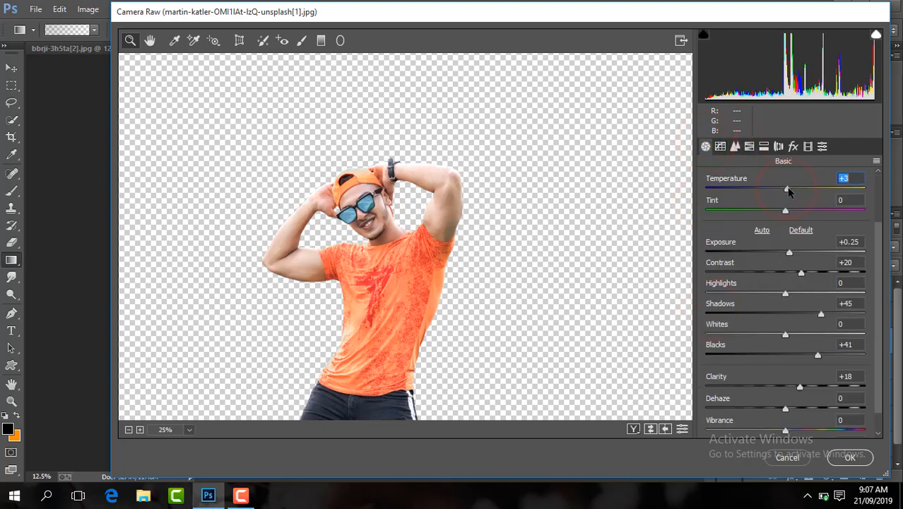
pyautogui.click(850, 457)
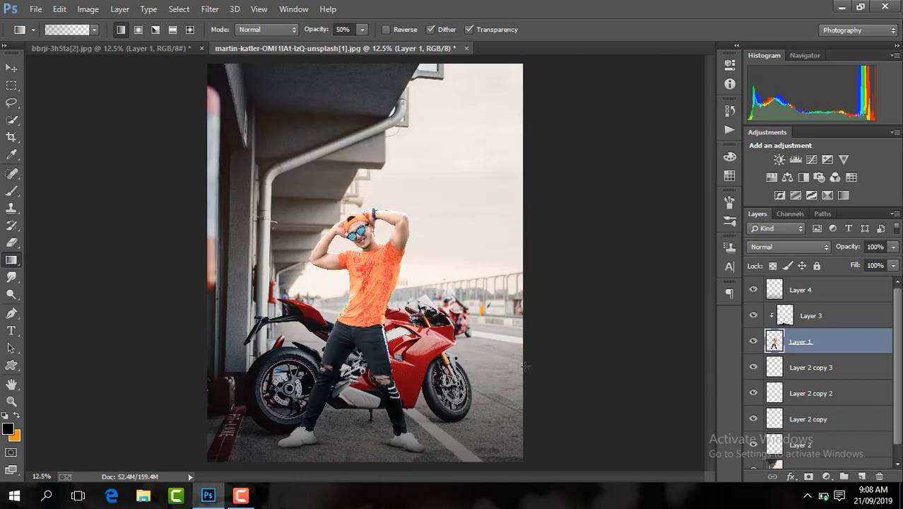
# Add a new layer clipped to the man's Layer 1 and set a soft brush to 1053 px with 0% hardness.
pyautogui.click(861, 476)
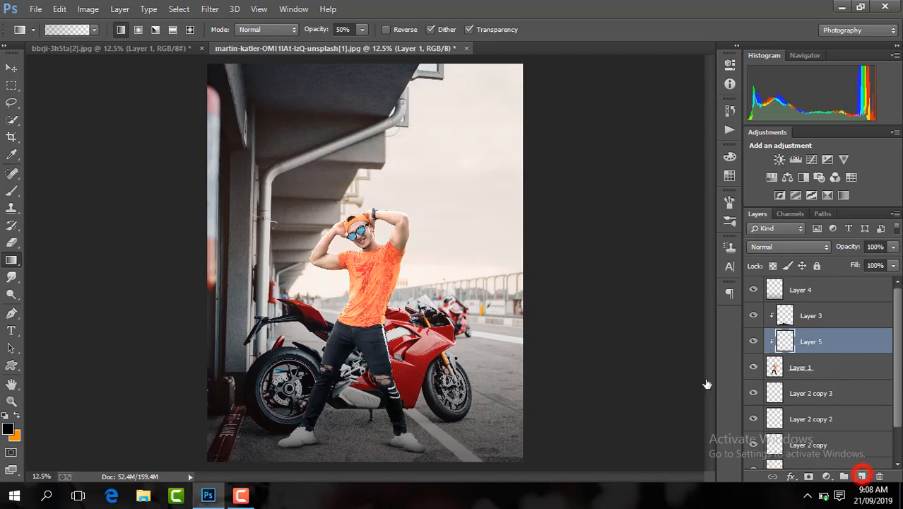
pyautogui.hotkey('ctrl', '+')
pyautogui.hotkey('ctrl', '+')
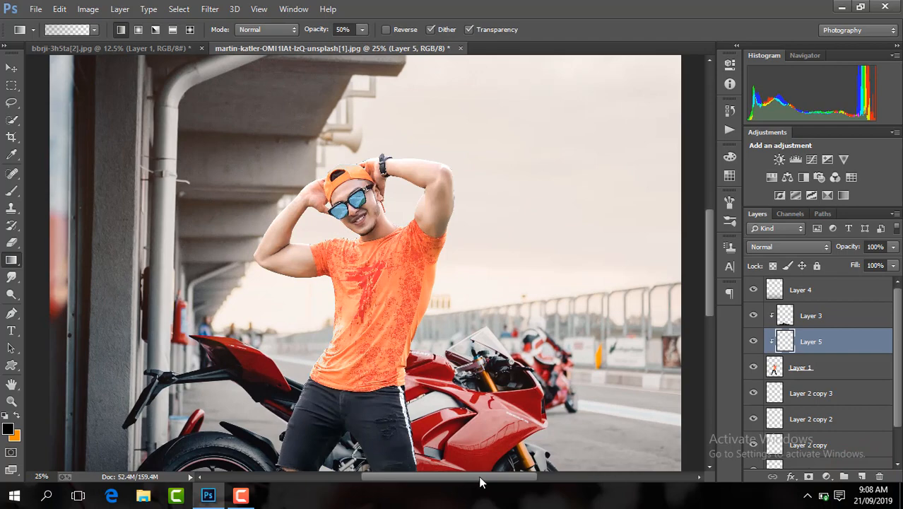
pyautogui.moveTo(478, 475); pyautogui.dragTo(452, 476)
pyautogui.moveTo(707, 279); pyautogui.dragTo(702, 329)
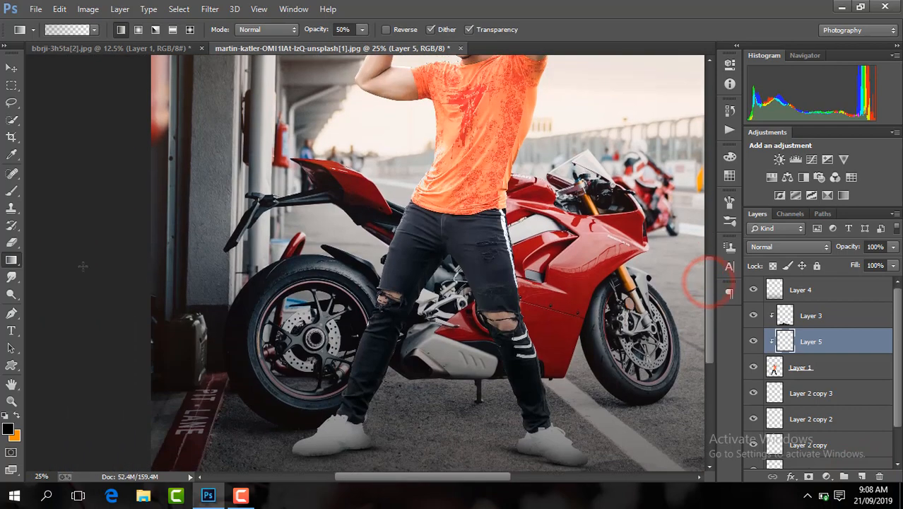
pyautogui.click(12, 190)
pyautogui.hotkey('ctrl', '+')
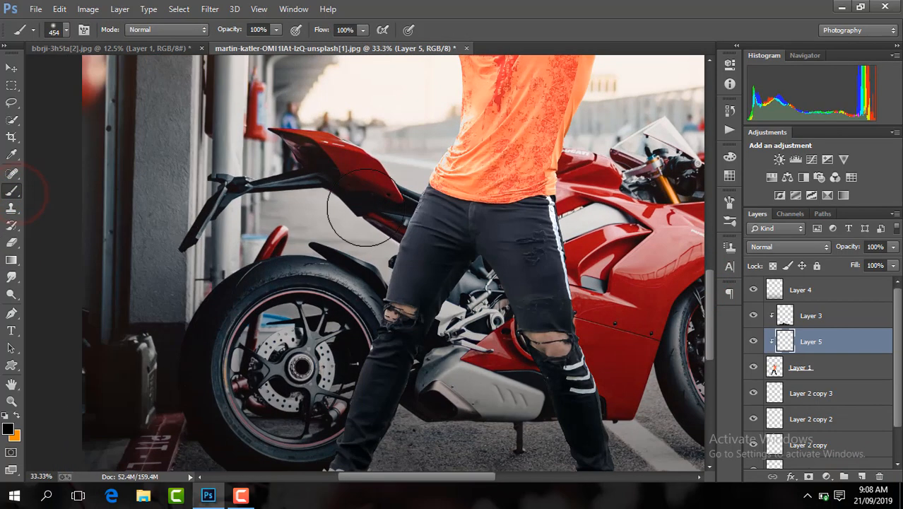
pyautogui.moveTo(707, 290); pyautogui.dragTo(702, 319)
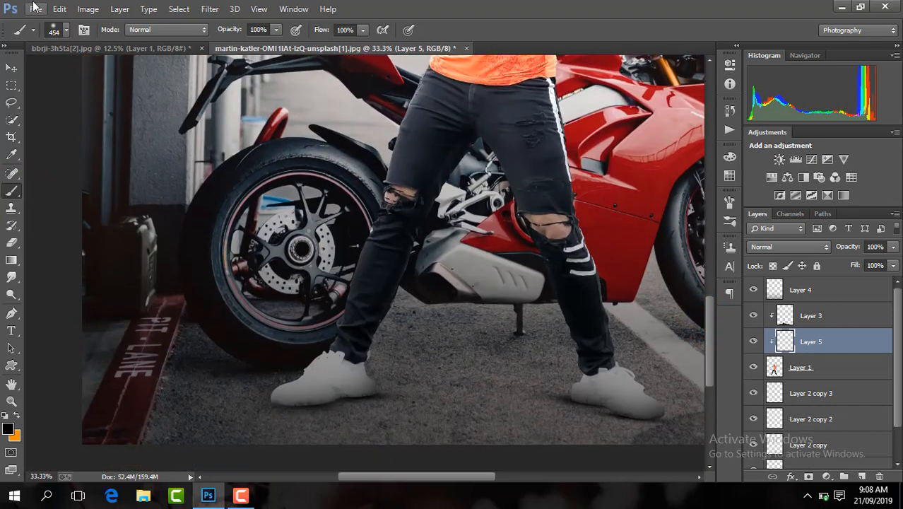
pyautogui.click(65, 30)
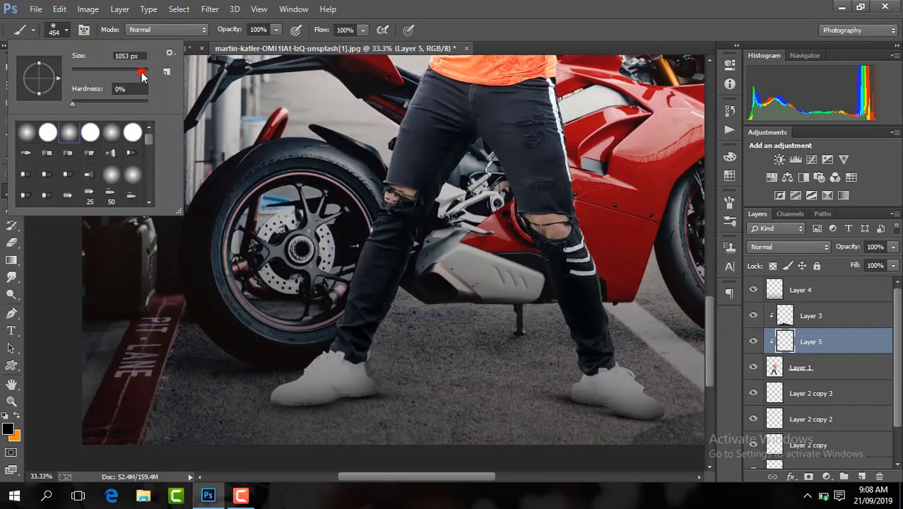
pyautogui.moveTo(139, 72); pyautogui.dragTo(144, 73)
pyautogui.click(251, 230)
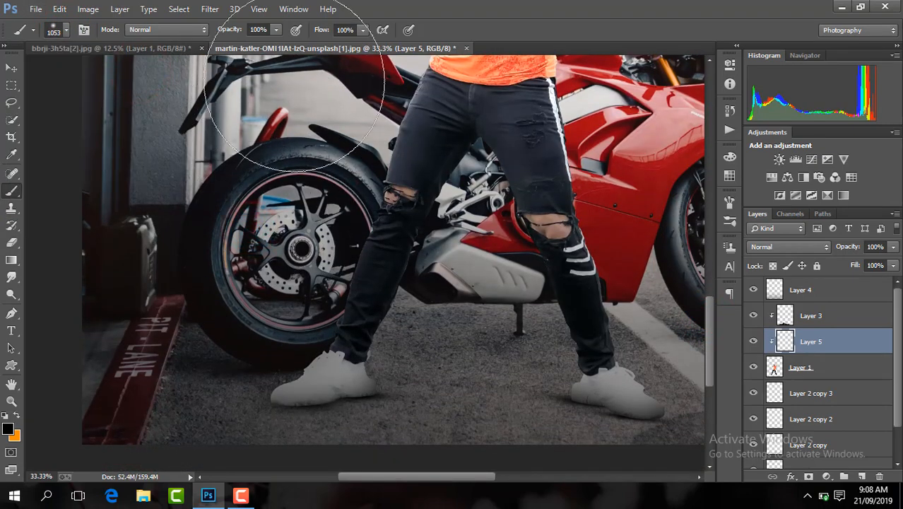
# Paint soft black shading on the clipped layer along the man's leg and torso on the side facing the garage wall.
pyautogui.click(231, 200)
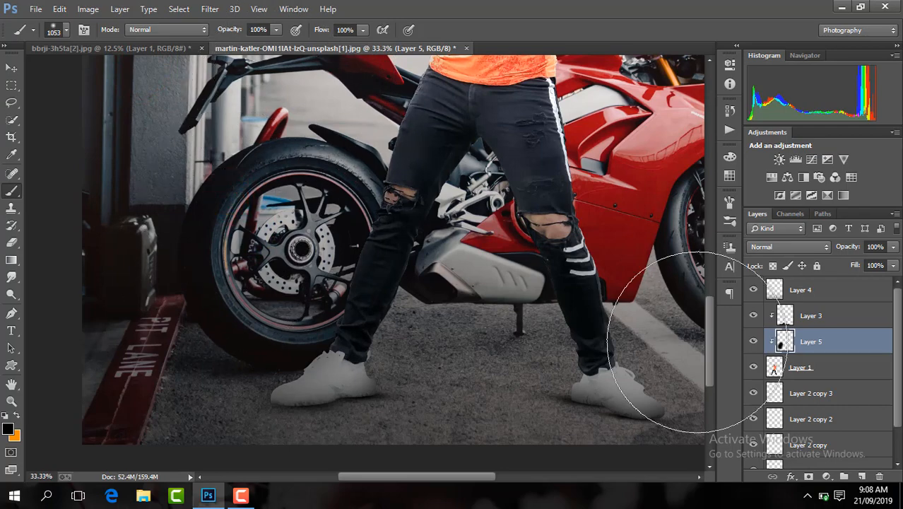
pyautogui.moveTo(710, 347); pyautogui.dragTo(709, 318)
pyautogui.moveTo(289, 229)
pyautogui.mouseDown()
pyautogui.moveTo(316, 199)
pyautogui.moveTo(331, 127)
pyautogui.mouseUp()
pyautogui.moveTo(245, 297)
pyautogui.mouseDown()
pyautogui.moveTo(224, 350)
pyautogui.moveTo(246, 363)
pyautogui.mouseUp()
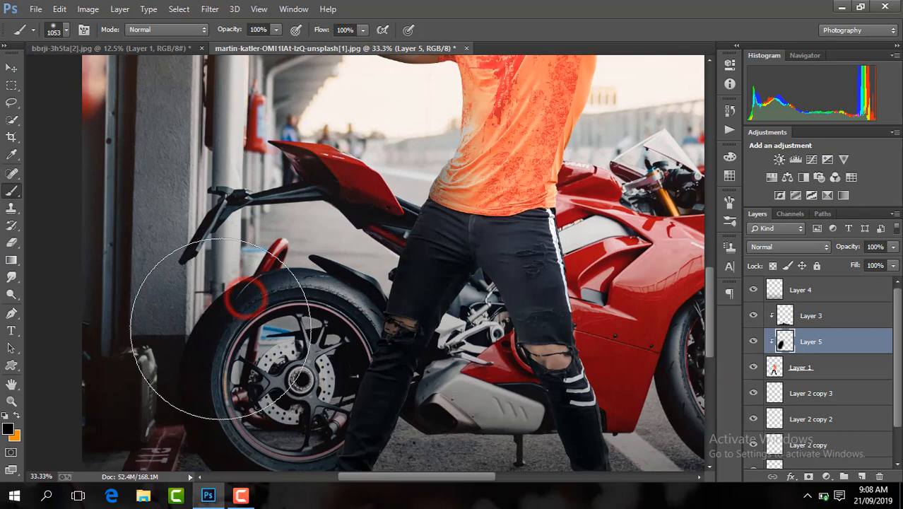
pyautogui.moveTo(712, 316); pyautogui.dragTo(712, 289)
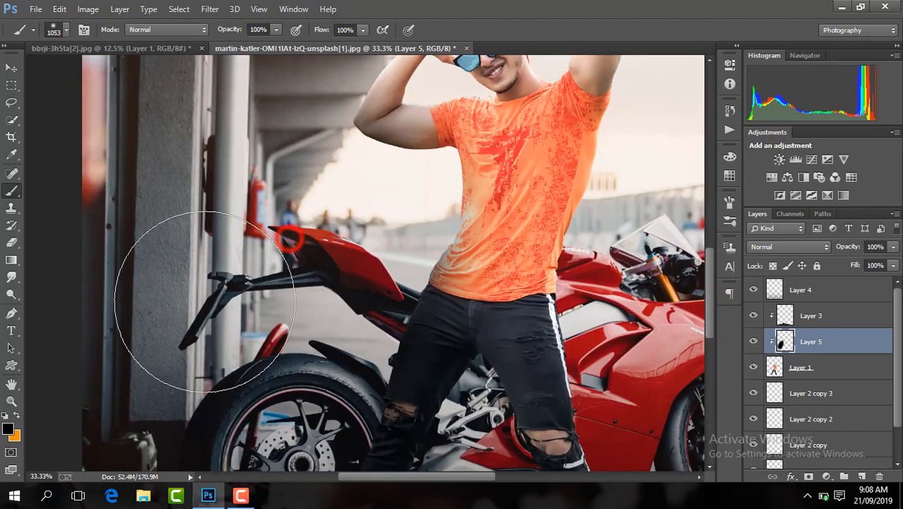
# Set Layer 5's opacity to 70% and compare the picture with and without its shading.
pyautogui.scroll(-3, 203, 303)
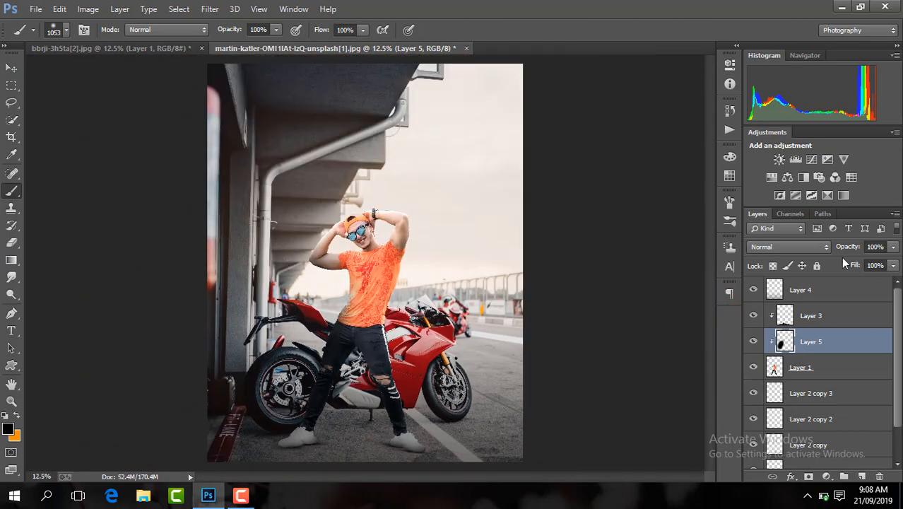
pyautogui.click(893, 247)
pyautogui.moveTo(891, 263); pyautogui.dragTo(881, 267)
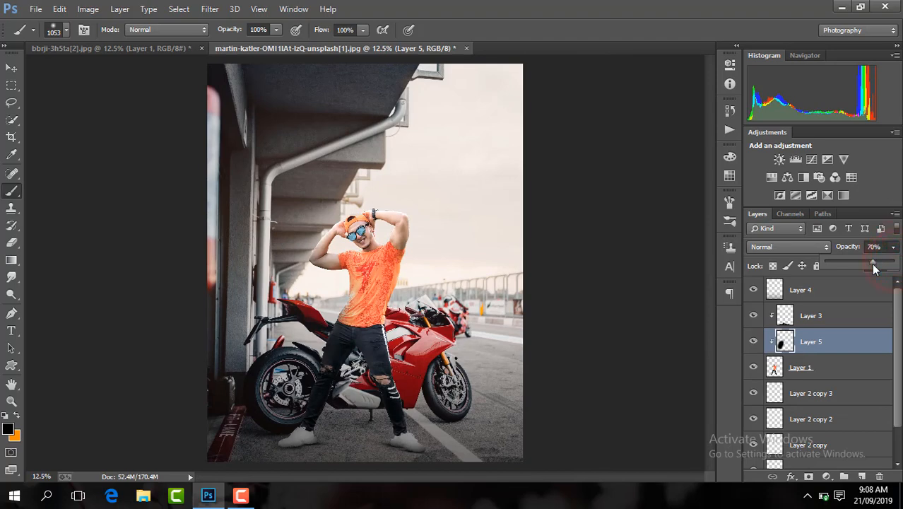
pyautogui.click(754, 344)
pyautogui.click(753, 343)
pyautogui.click(753, 344)
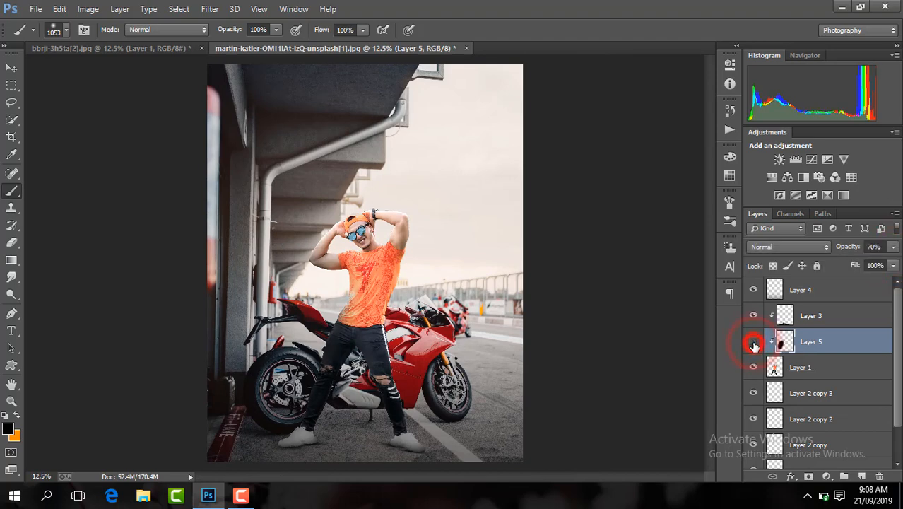
pyautogui.click(753, 344)
pyautogui.click(754, 344)
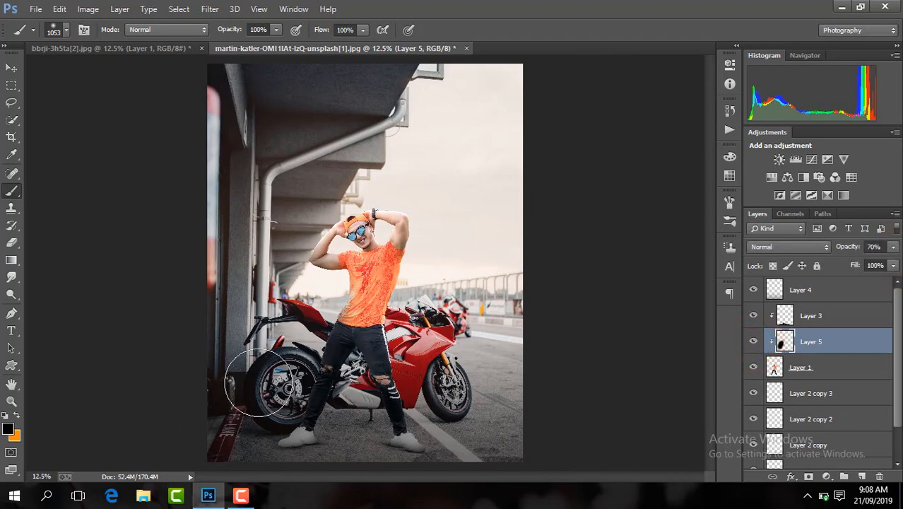
pyautogui.click(247, 504)
pyautogui.click(842, 445)
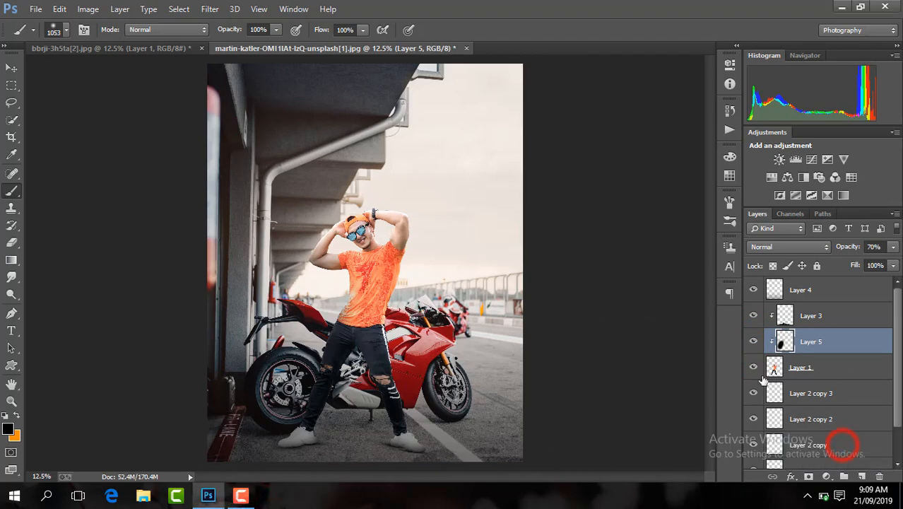
# Add a Brightness/Contrast adjustment clipped to the man's Layer 1 and adjust its contrast and brightness.
pyautogui.click(835, 373)
pyautogui.click(826, 476)
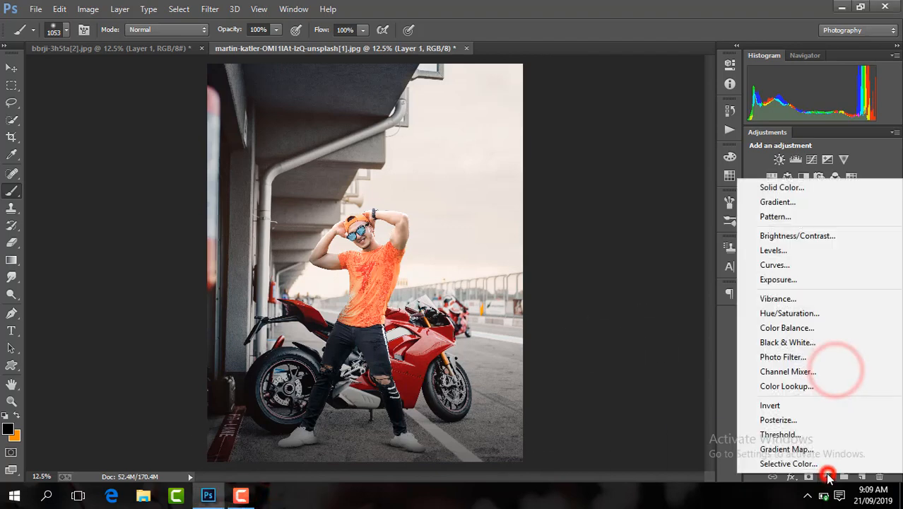
pyautogui.click(824, 237)
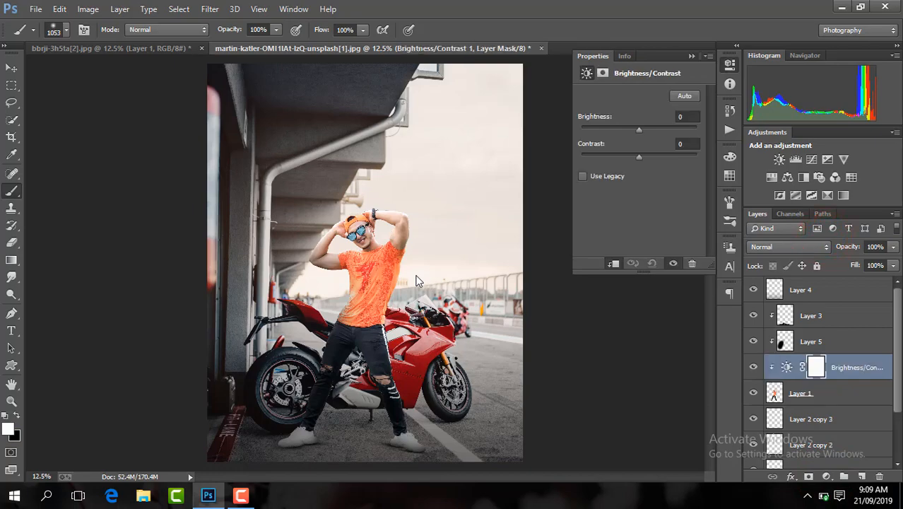
pyautogui.hotkey('ctrl', '+')
pyautogui.hotkey('ctrl', '+')
pyautogui.moveTo(709, 298); pyautogui.dragTo(710, 332)
pyautogui.hotkey('ctrl', '-')
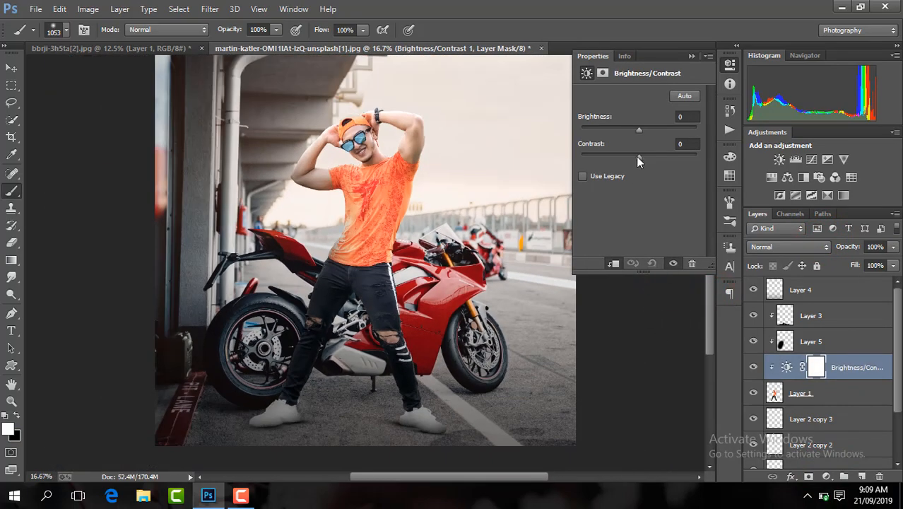
pyautogui.moveTo(649, 157); pyautogui.dragTo(639, 128)
pyautogui.click(691, 56)
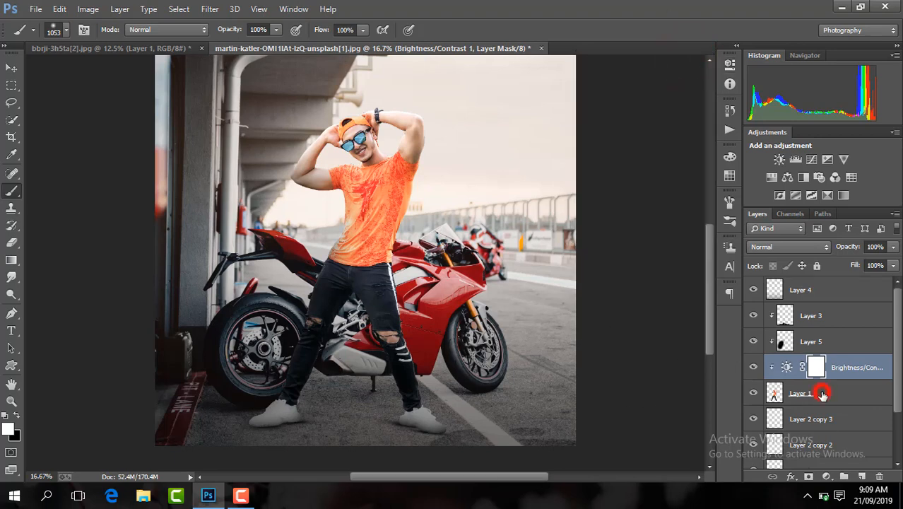
# Add a Hue/Saturation adjustment directly above the man's Layer 1 and shift its Reds toward orange.
pyautogui.click(822, 395)
pyautogui.click(825, 476)
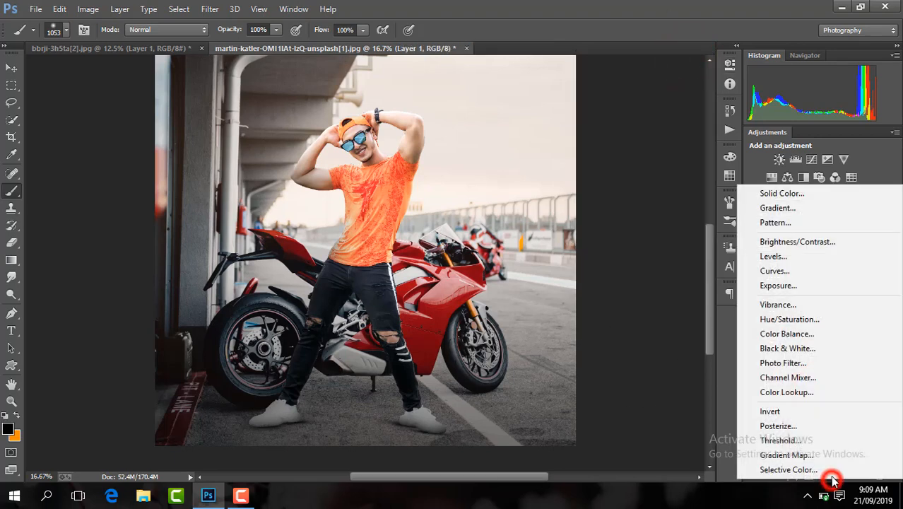
pyautogui.click(842, 319)
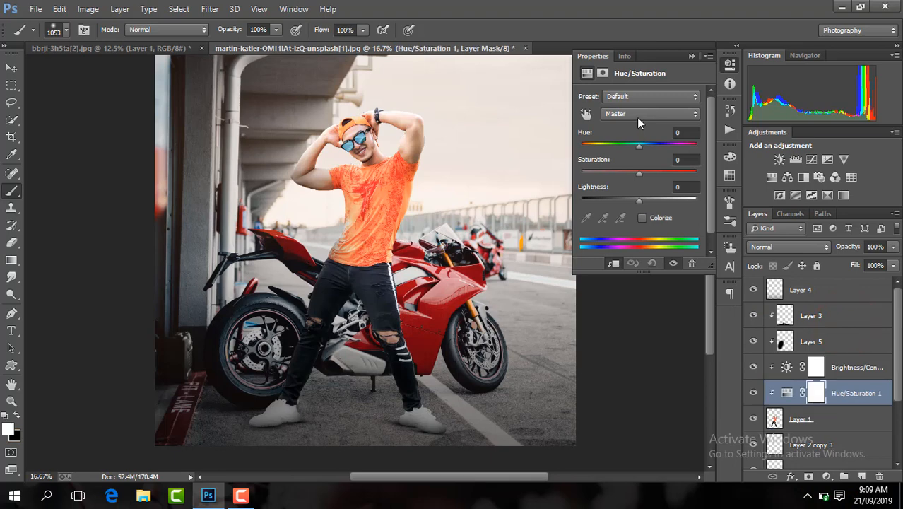
pyautogui.click(638, 117)
pyautogui.click(635, 135)
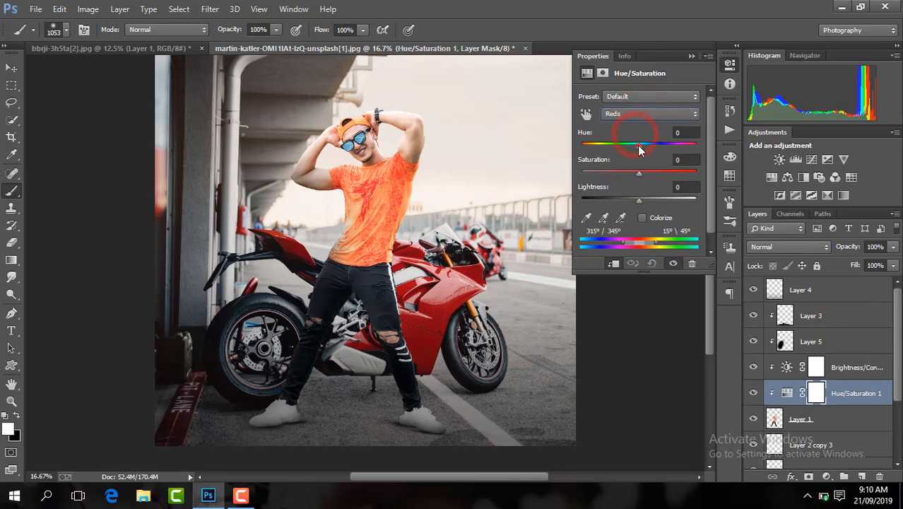
pyautogui.moveTo(637, 144); pyautogui.dragTo(642, 173)
pyautogui.click(694, 56)
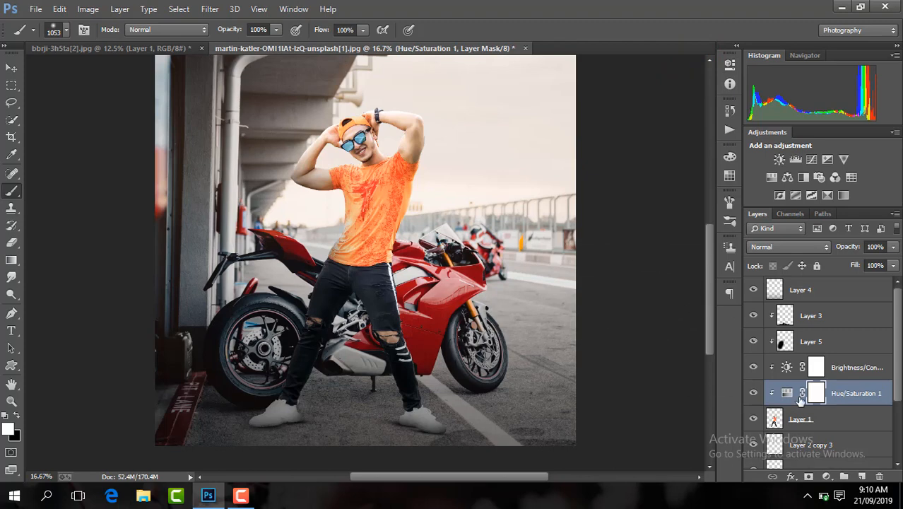
# Crop the picture to its existing canvas bounds with Delete Cropped Pixels enabled.
pyautogui.scroll(-2, 896, 365)
pyautogui.hotkey('ctrl', '-')
pyautogui.hotkey('ctrl', '-')
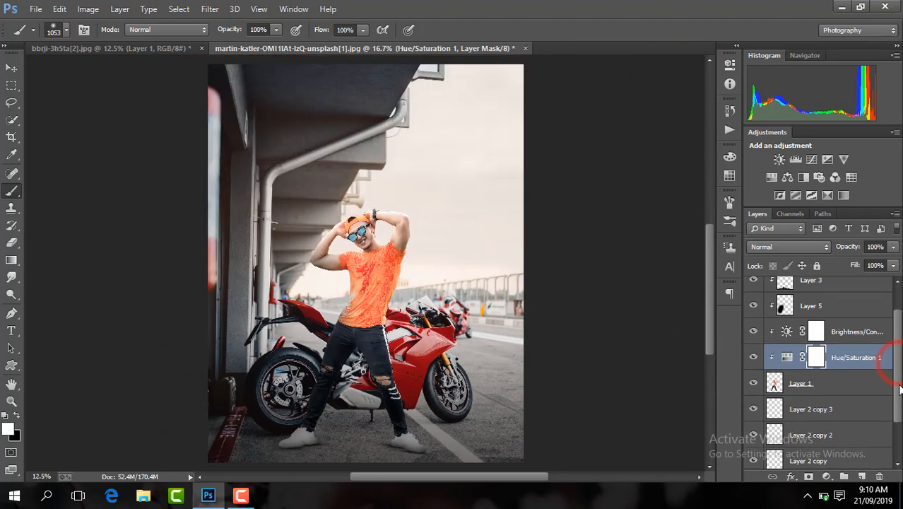
pyautogui.hotkey('ctrl', '+')
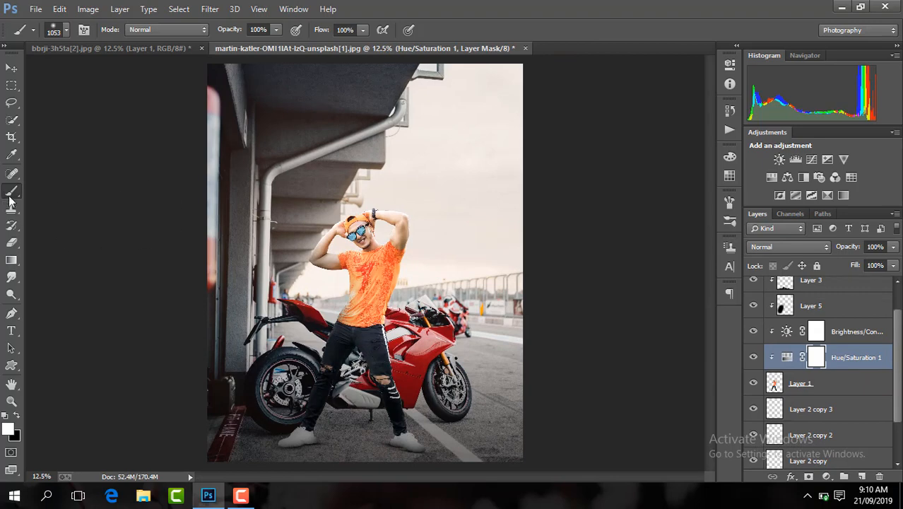
pyautogui.click(12, 137)
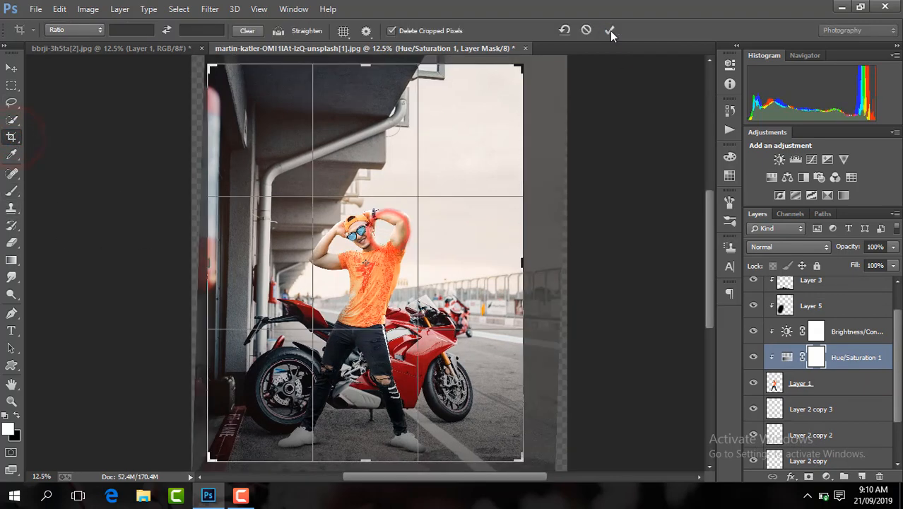
pyautogui.click(616, 30)
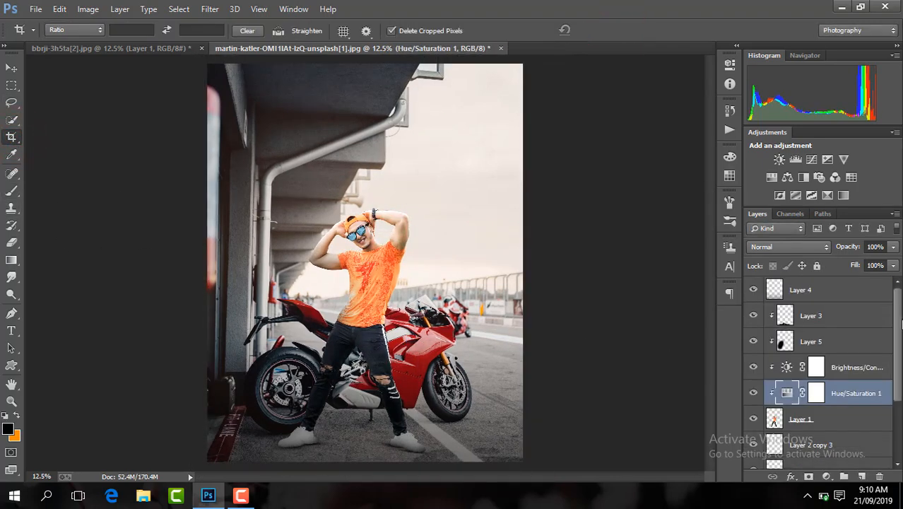
# Open the background Layer 0 in the Camera Raw Filter and set Temperature +3, Contrast +14 and Shadows +11, raising Blacks slightly.
pyautogui.scroll(-5, 819, 367)
pyautogui.click(819, 455)
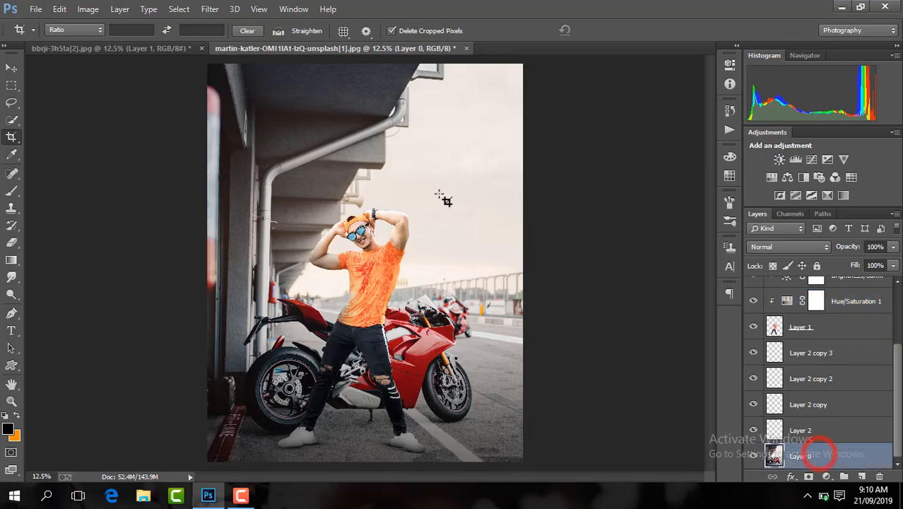
pyautogui.click(209, 9)
pyautogui.click(275, 86)
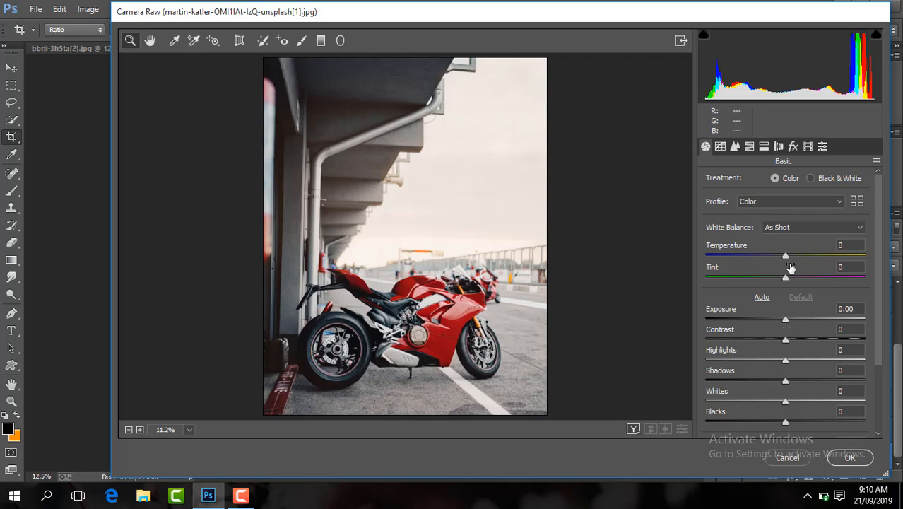
pyautogui.moveTo(785, 254); pyautogui.dragTo(788, 256)
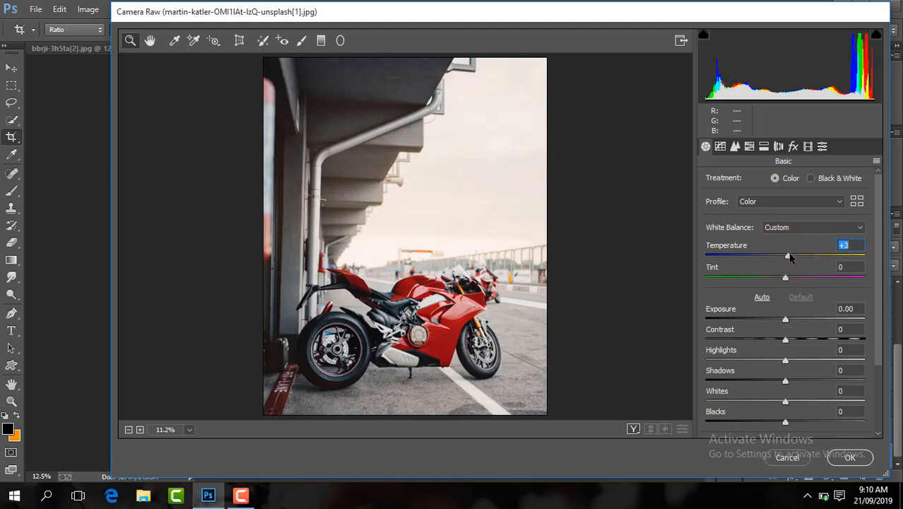
pyautogui.moveTo(786, 341); pyautogui.dragTo(796, 342)
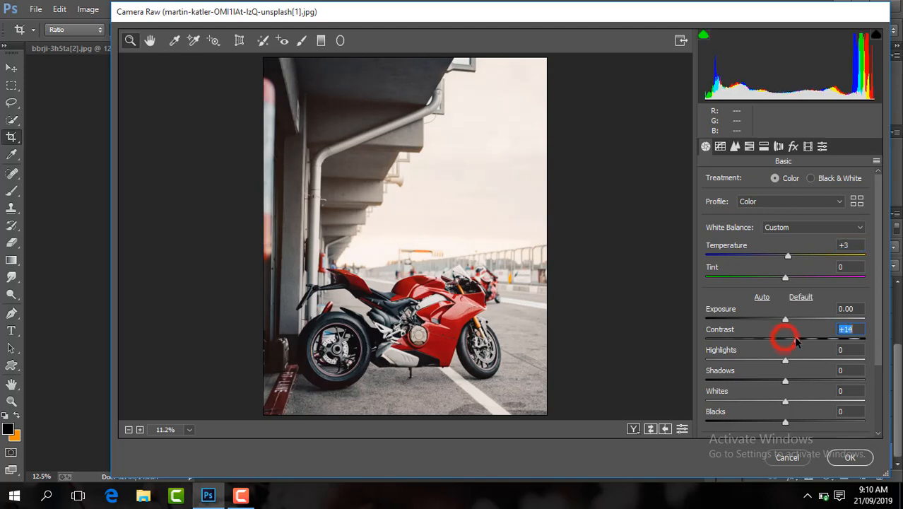
pyautogui.moveTo(785, 382); pyautogui.dragTo(793, 380)
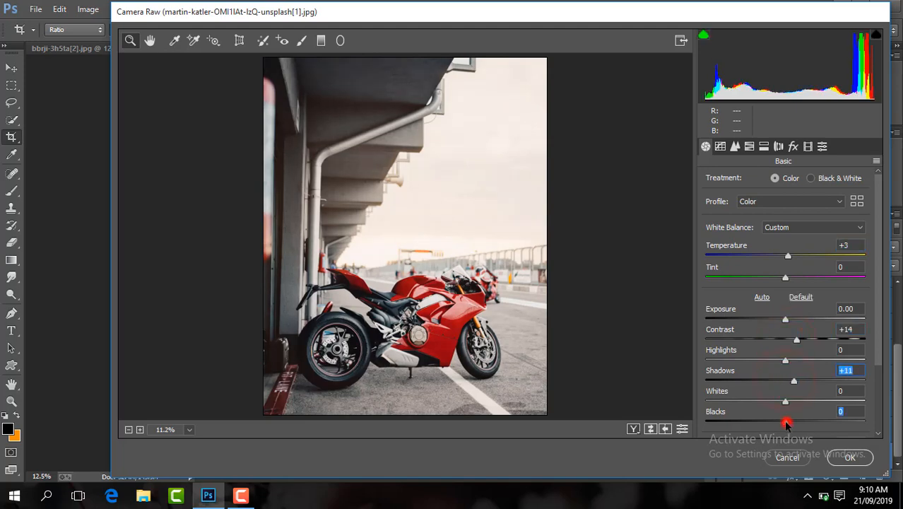
pyautogui.moveTo(786, 424); pyautogui.dragTo(802, 398)
pyautogui.click(881, 360)
# Set the HSL saturation of Blues and Aquas to -100 and apply the Camera Raw filter to the background.
pyautogui.click(749, 146)
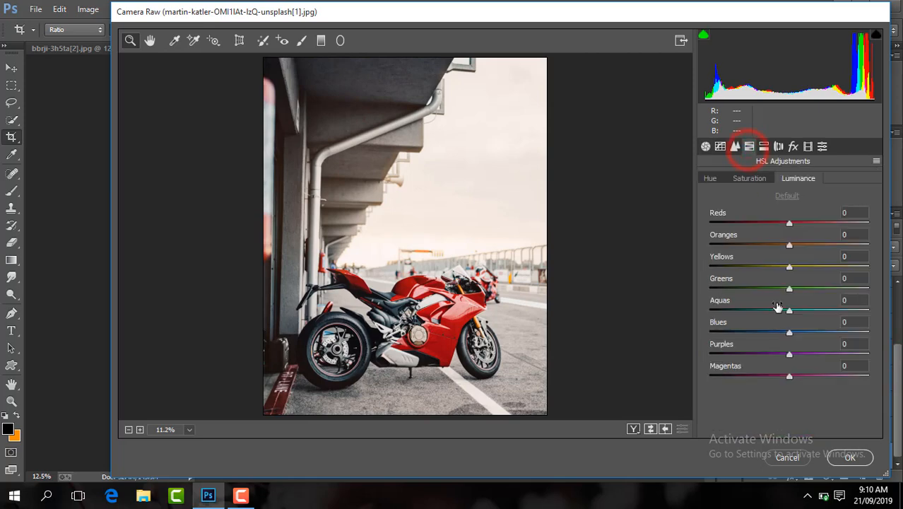
pyautogui.click(748, 178)
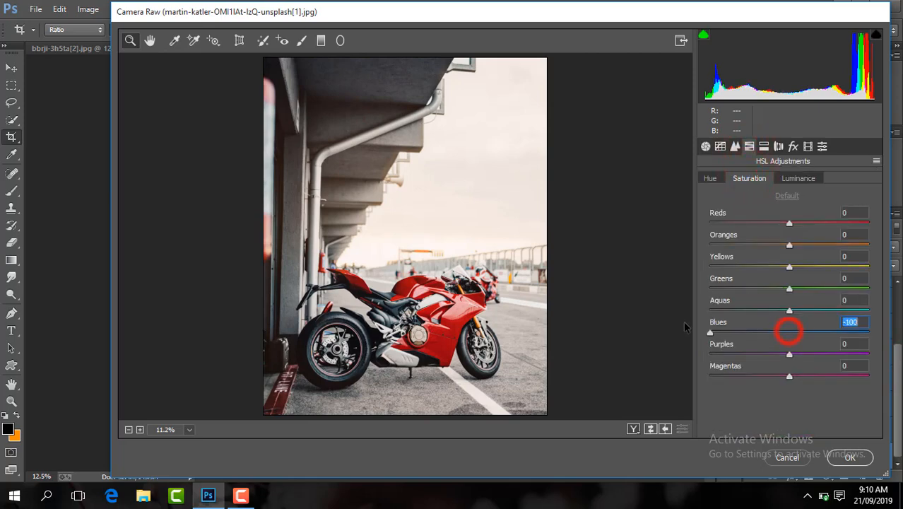
pyautogui.moveTo(683, 327); pyautogui.dragTo(732, 325)
pyautogui.moveTo(788, 310); pyautogui.dragTo(653, 309)
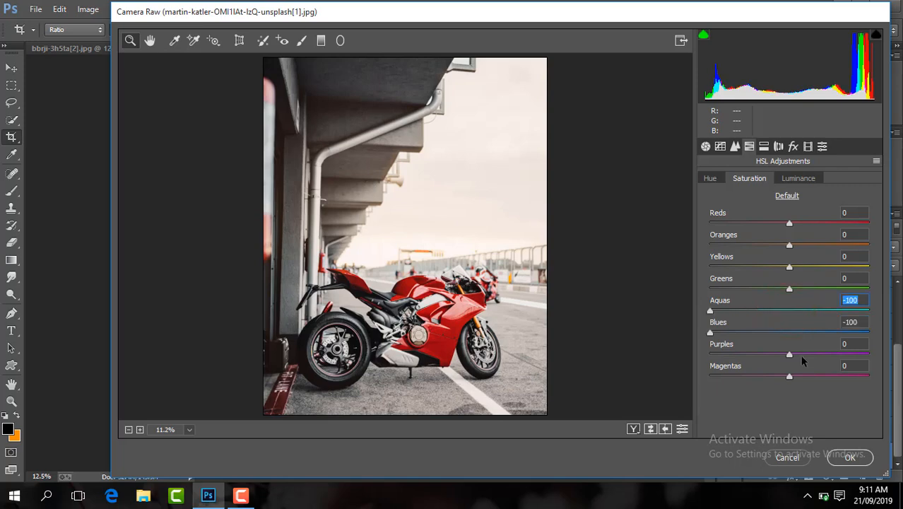
pyautogui.click(850, 457)
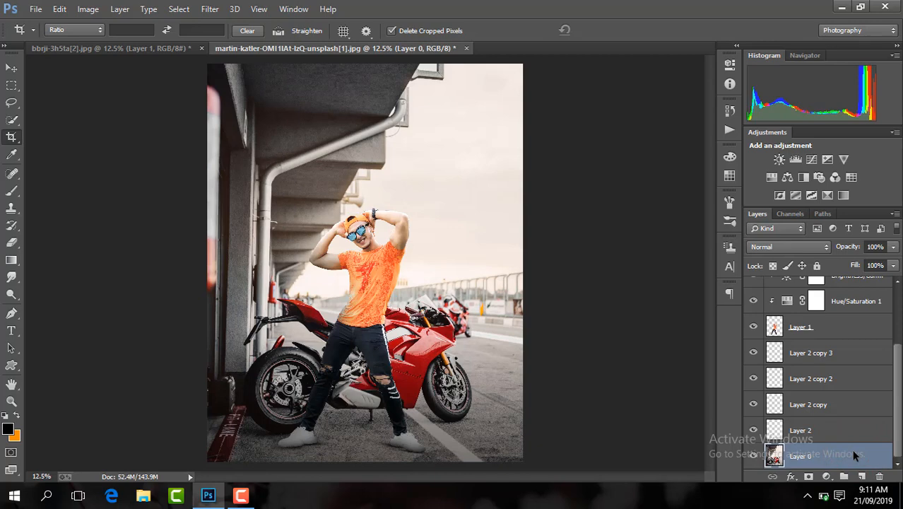
# Duplicate Layer 4 and set the copy's opacity to 88%.
pyautogui.moveTo(898, 404); pyautogui.dragTo(896, 339)
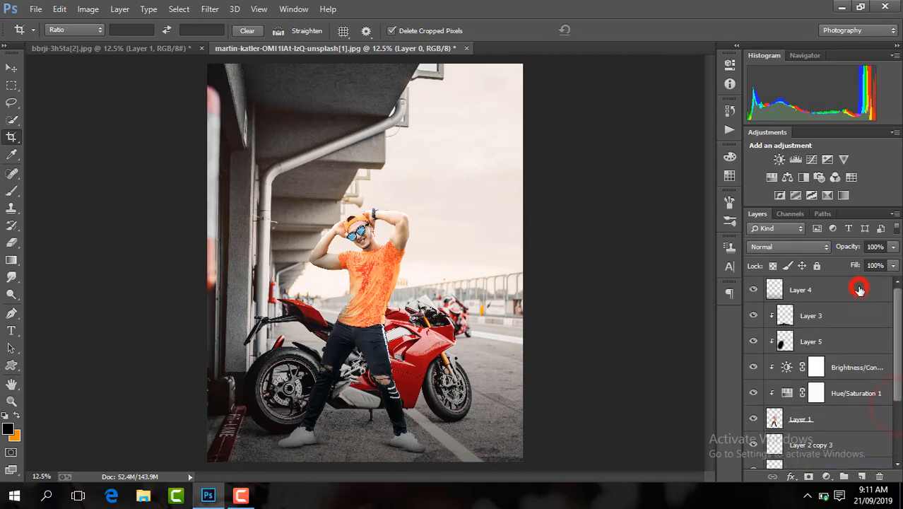
pyautogui.click(859, 289)
pyautogui.hotkey('ctrl', 'j')
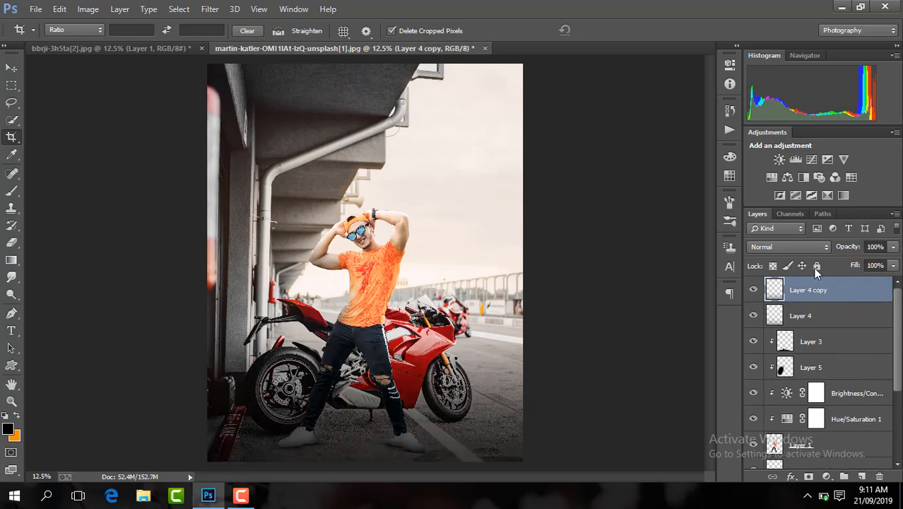
pyautogui.click(893, 247)
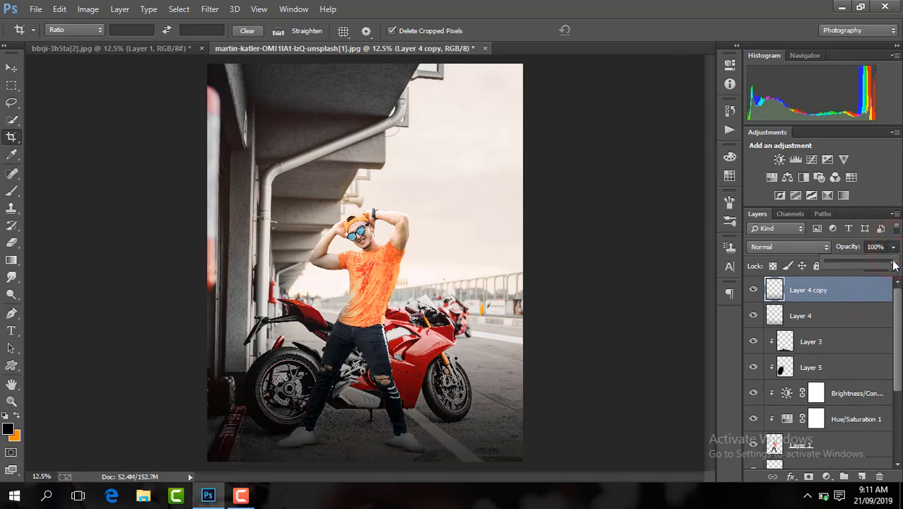
pyautogui.moveTo(894, 264); pyautogui.dragTo(886, 263)
# Merge all visible layers into one and duplicate the merged layer.
pyautogui.moveTo(896, 318); pyautogui.dragTo(895, 376)
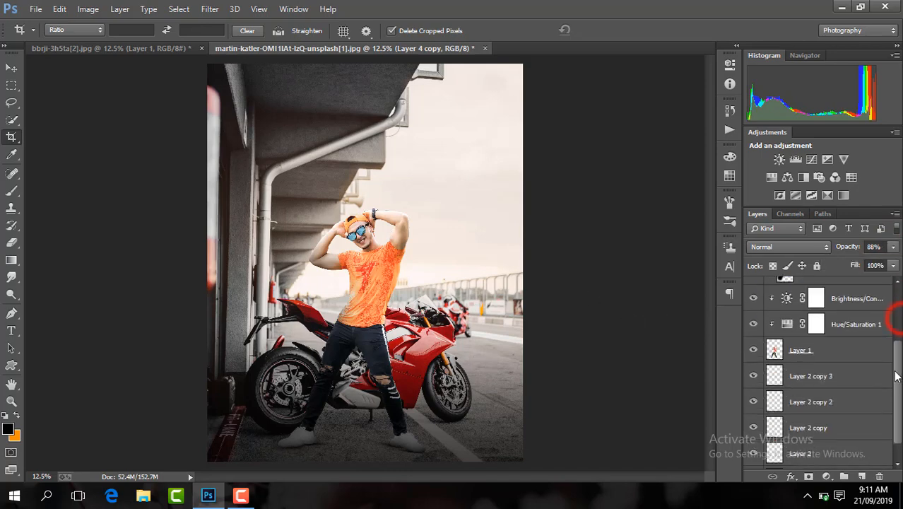
pyautogui.rightClick(816, 350)
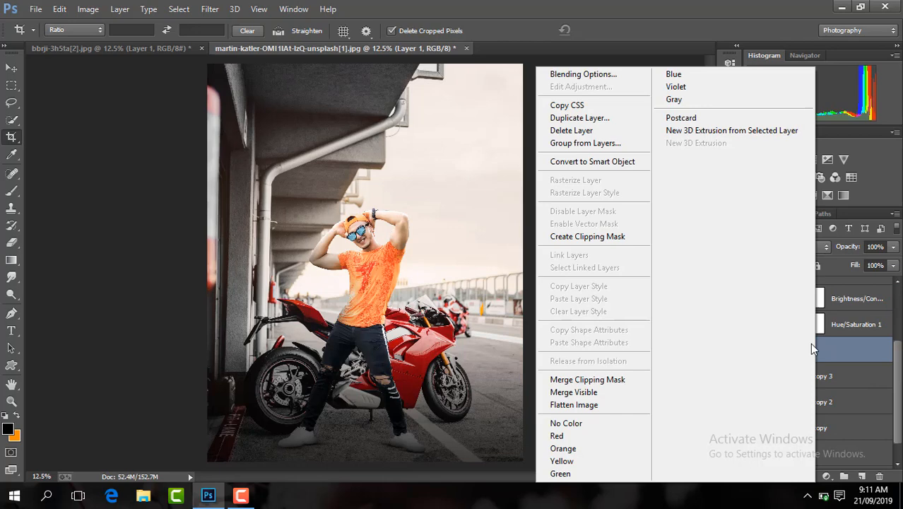
pyautogui.click(592, 396)
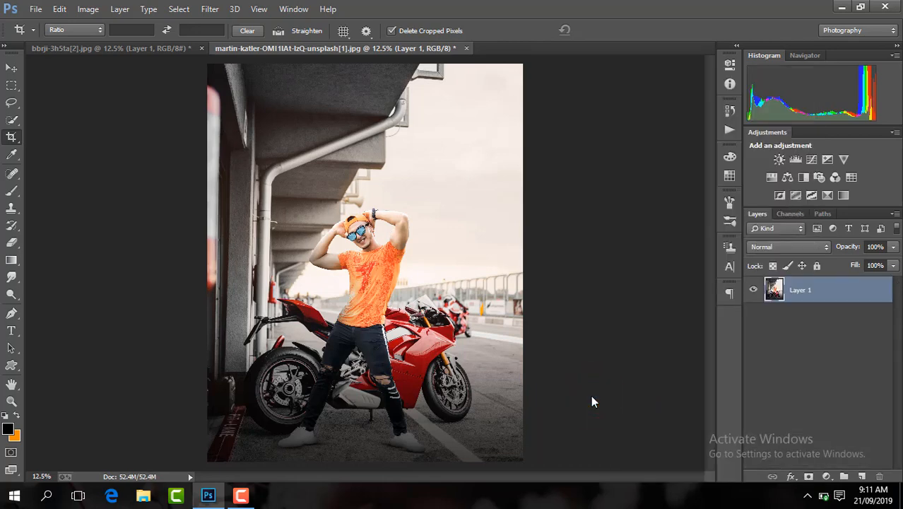
pyautogui.hotkey('ctrl', 'j')
# Open the merged copy in the Camera Raw Filter and set Highlights -13, Shadows +14, Blacks +13 and Clarity +10.
pyautogui.click(210, 9)
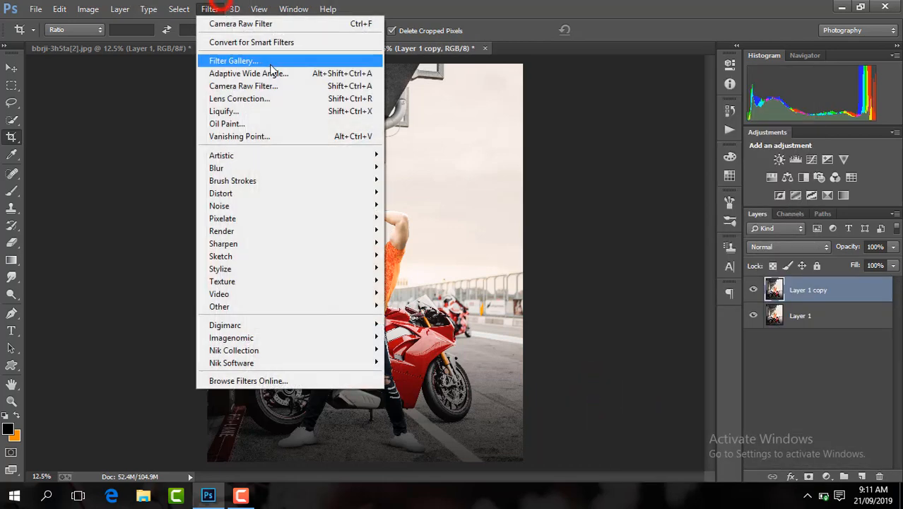
pyautogui.click(281, 85)
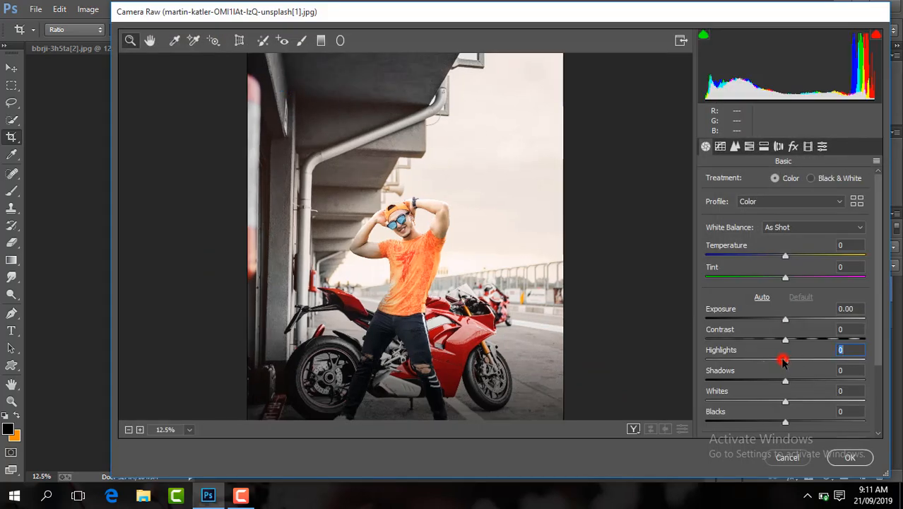
pyautogui.moveTo(783, 361); pyautogui.dragTo(797, 382)
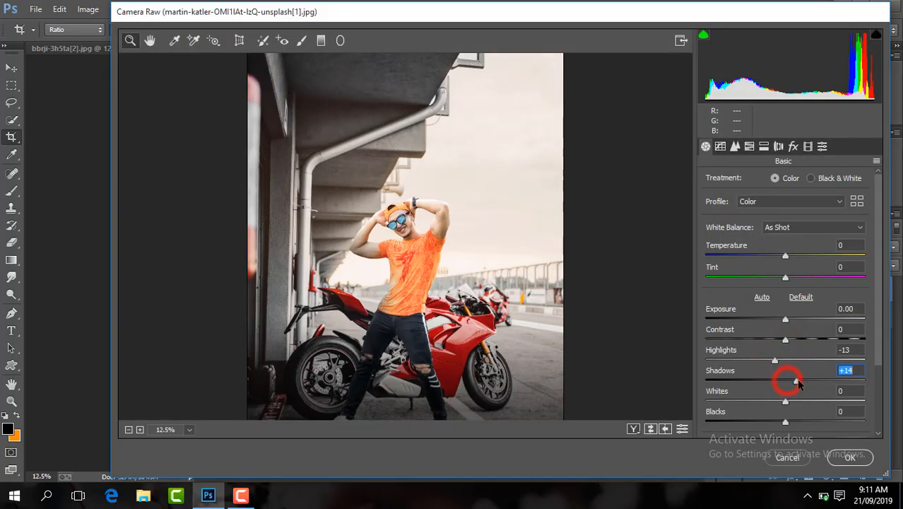
pyautogui.moveTo(786, 424); pyautogui.dragTo(796, 424)
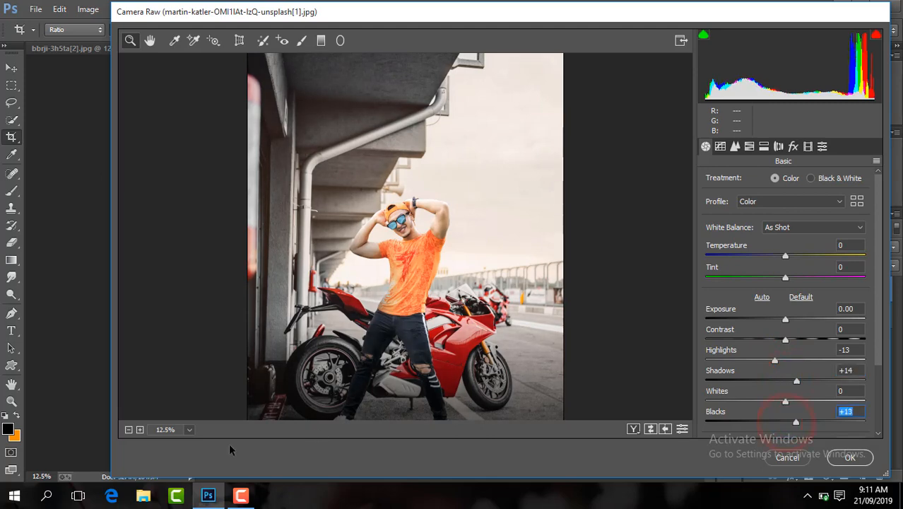
pyautogui.click(190, 428)
pyautogui.click(242, 393)
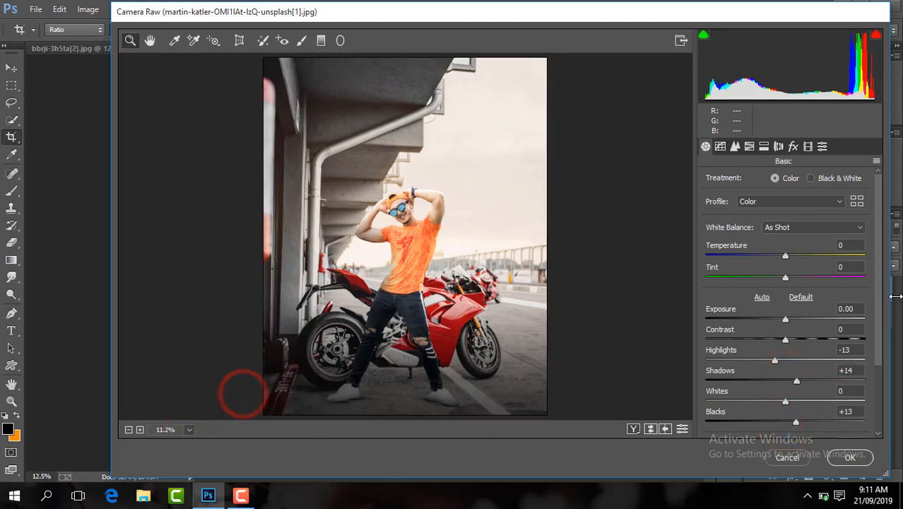
pyautogui.moveTo(879, 283); pyautogui.dragTo(803, 346)
pyautogui.click(786, 370)
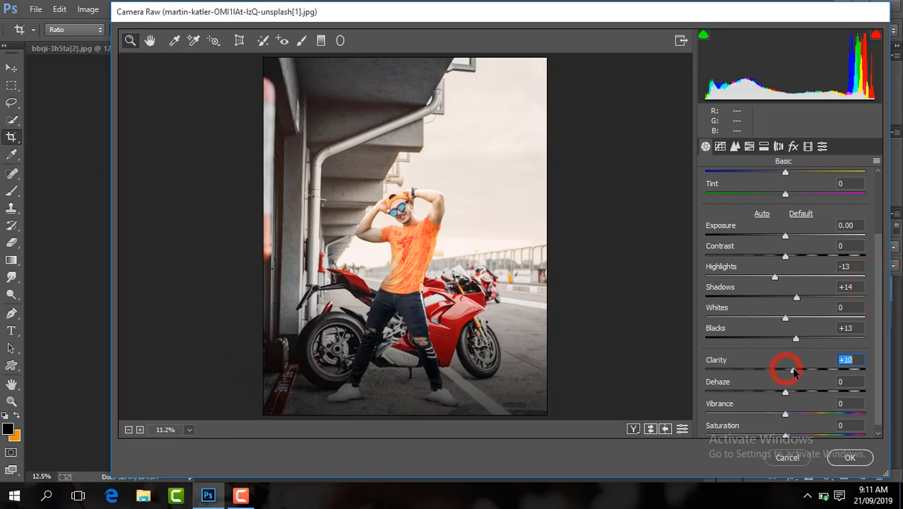
# Set the HSL saturation of Yellows to -84 and Greens to -100, and the sharpening Amount to 39.
pyautogui.click(749, 145)
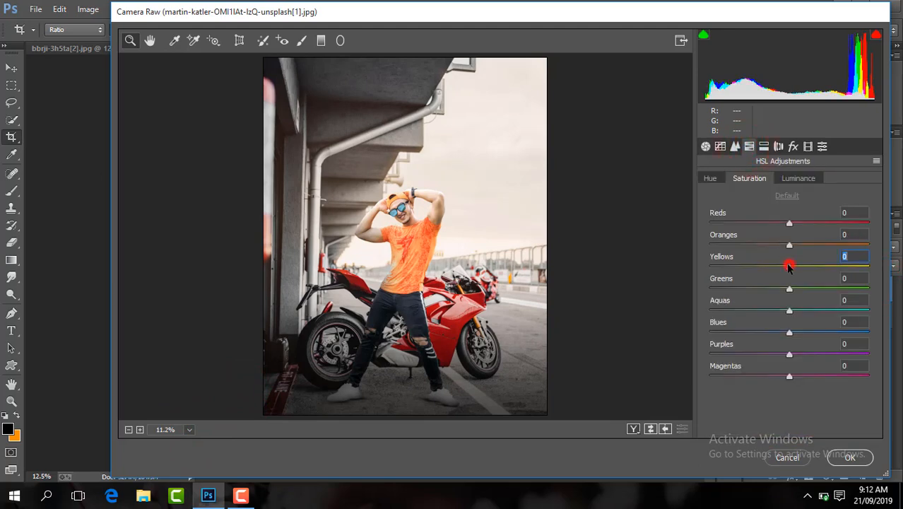
pyautogui.moveTo(789, 266); pyautogui.dragTo(718, 267)
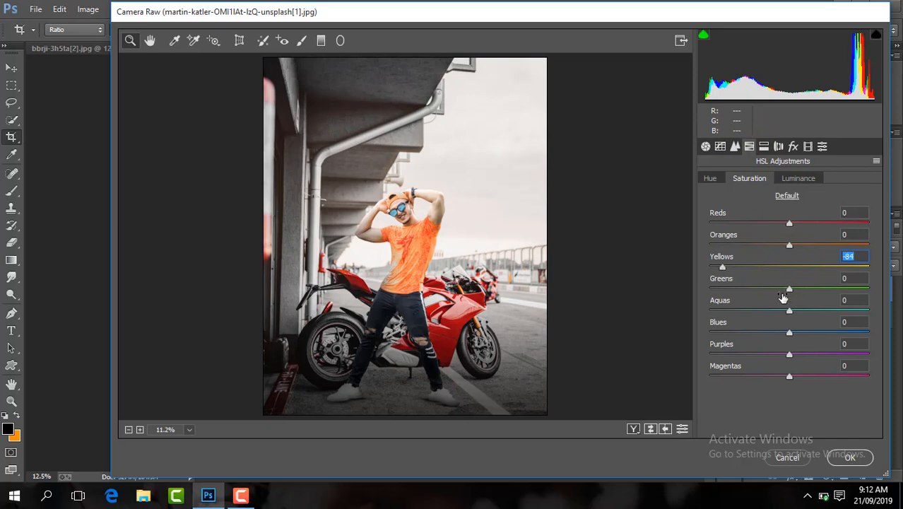
pyautogui.moveTo(786, 289); pyautogui.dragTo(645, 289)
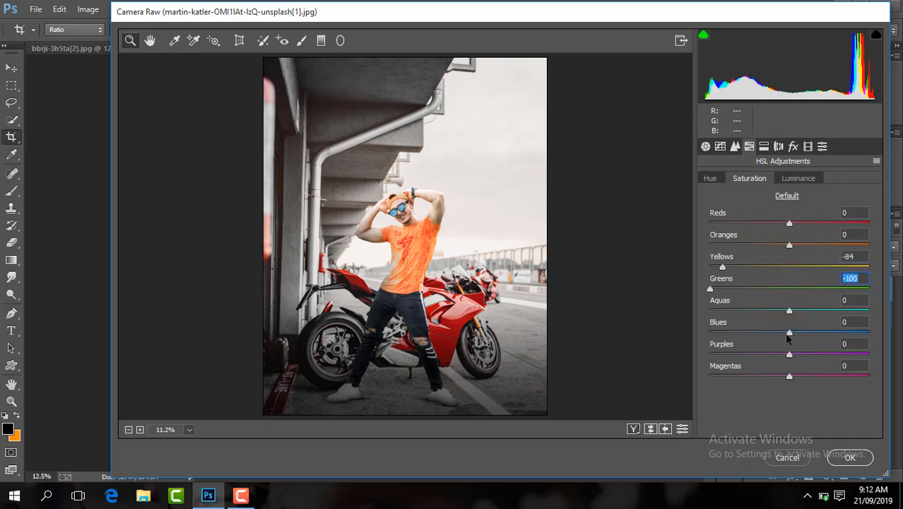
pyautogui.click(735, 146)
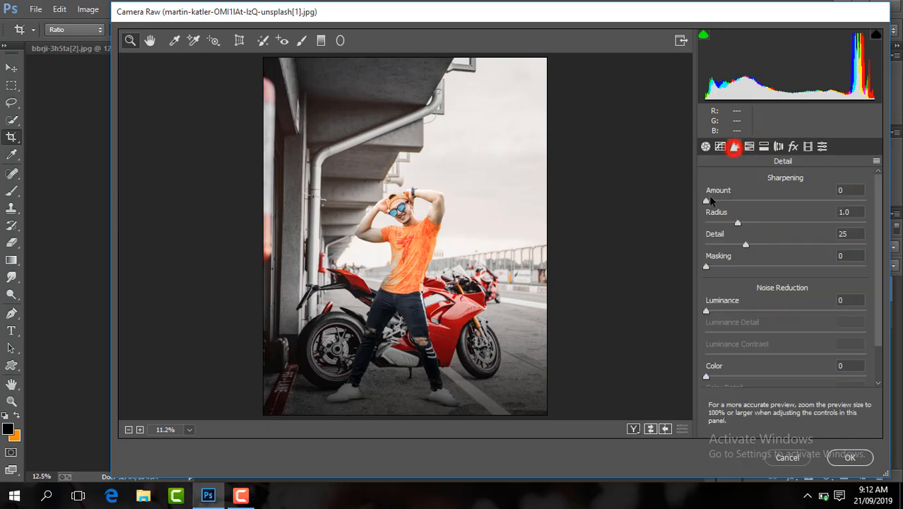
pyautogui.moveTo(705, 200); pyautogui.dragTo(747, 204)
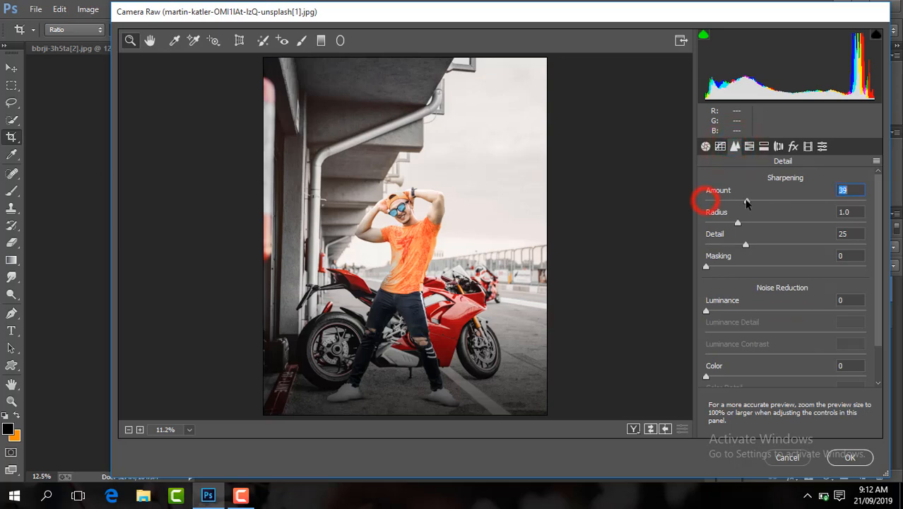
# Darken both upper corners with diagonal graduated filters reaching down to the man's head, at Exposure -0.75.
pyautogui.click(321, 41)
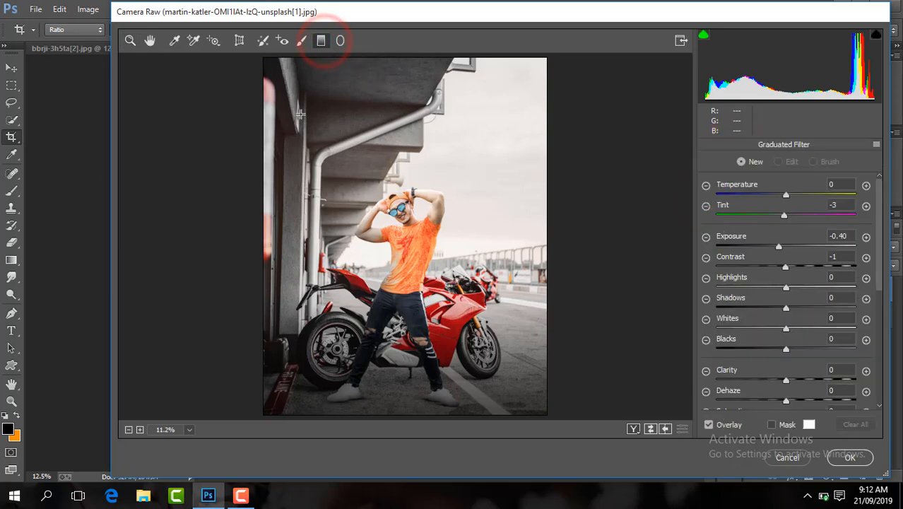
pyautogui.moveTo(545, 61); pyautogui.dragTo(417, 192)
pyautogui.click(772, 247)
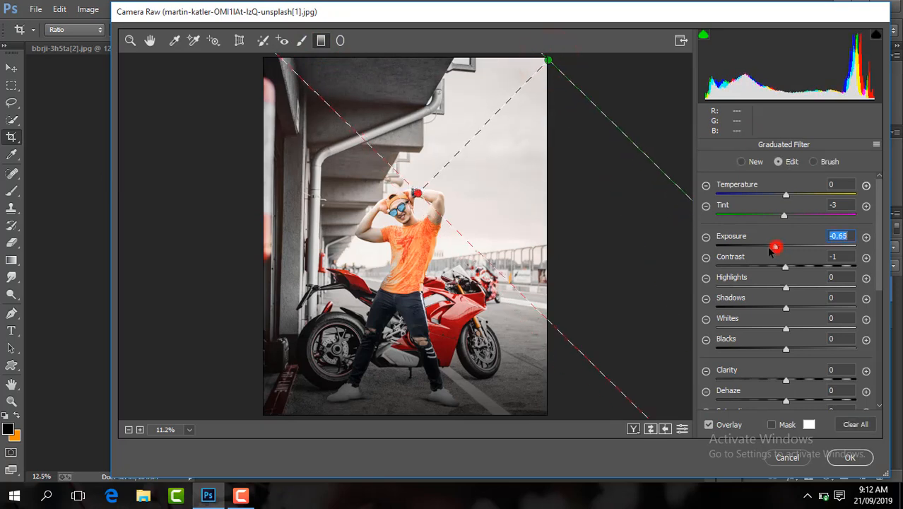
pyautogui.moveTo(770, 251); pyautogui.dragTo(771, 250)
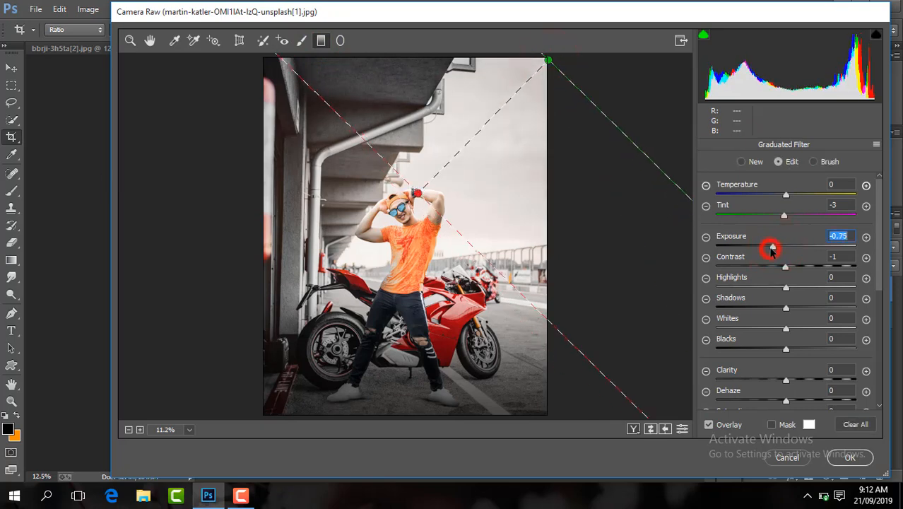
pyautogui.moveTo(262, 59); pyautogui.dragTo(382, 198)
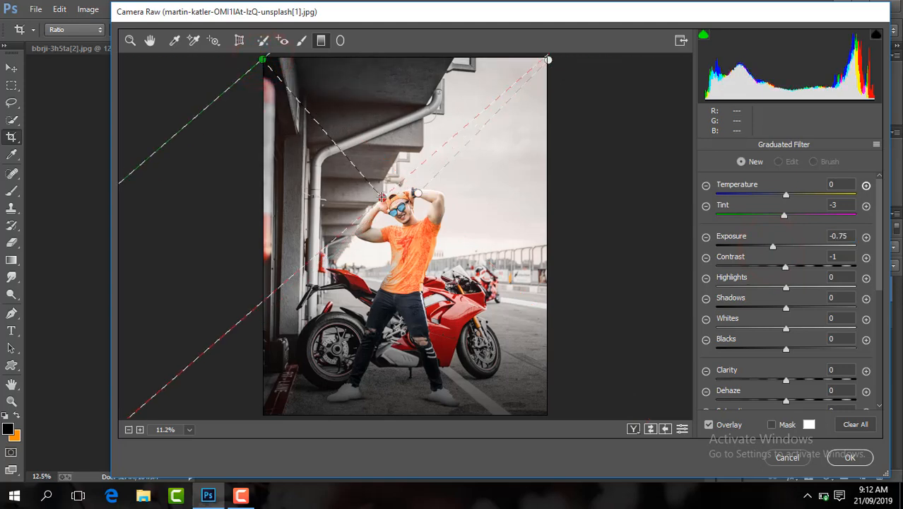
pyautogui.click(151, 40)
# Set the Post Crop Vignetting amount to -8, warm the Temperature very slightly and apply the Camera Raw filter.
pyautogui.click(792, 146)
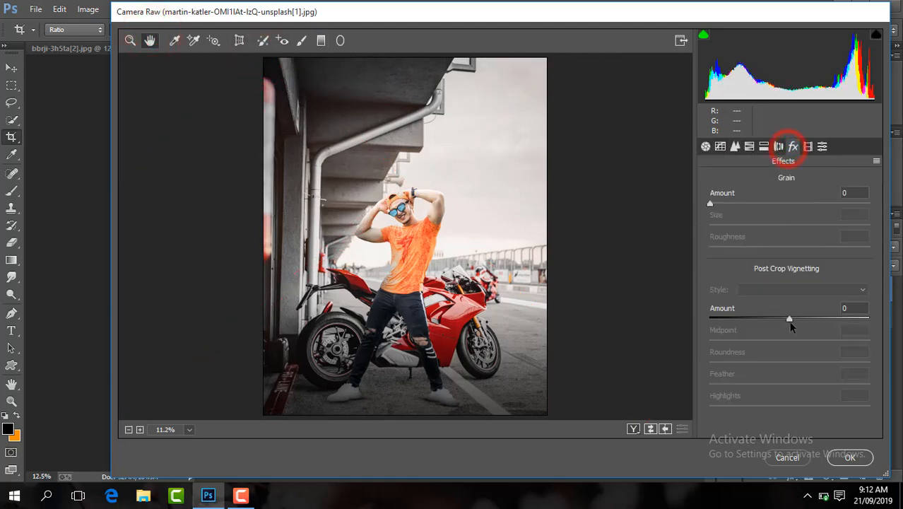
pyautogui.moveTo(789, 319); pyautogui.dragTo(783, 319)
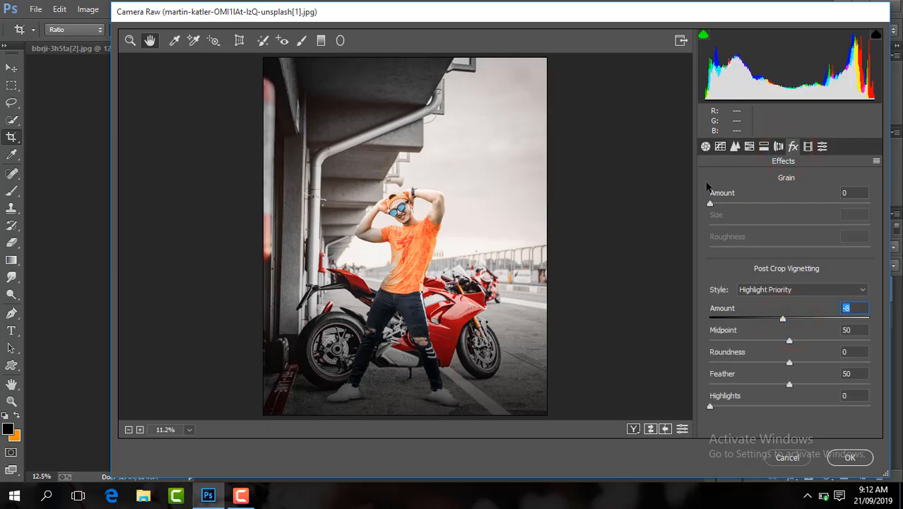
pyautogui.click(705, 146)
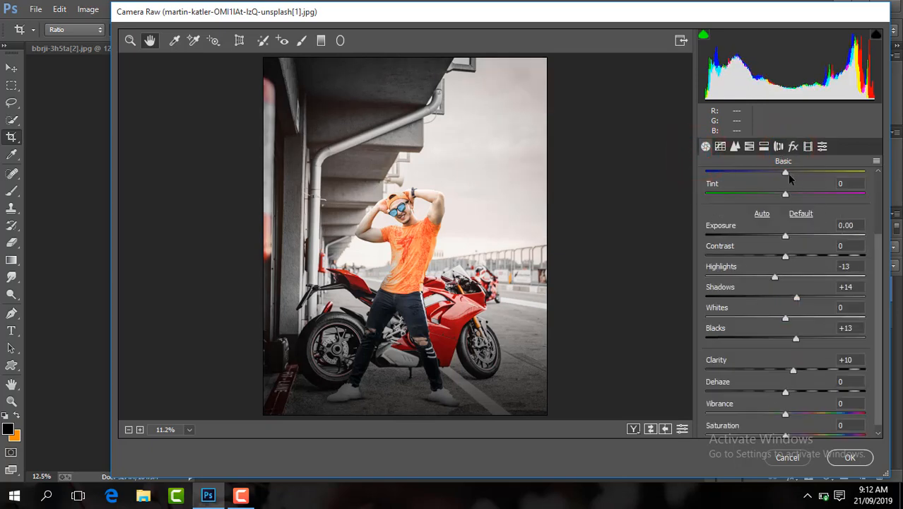
pyautogui.moveTo(786, 175); pyautogui.dragTo(787, 175)
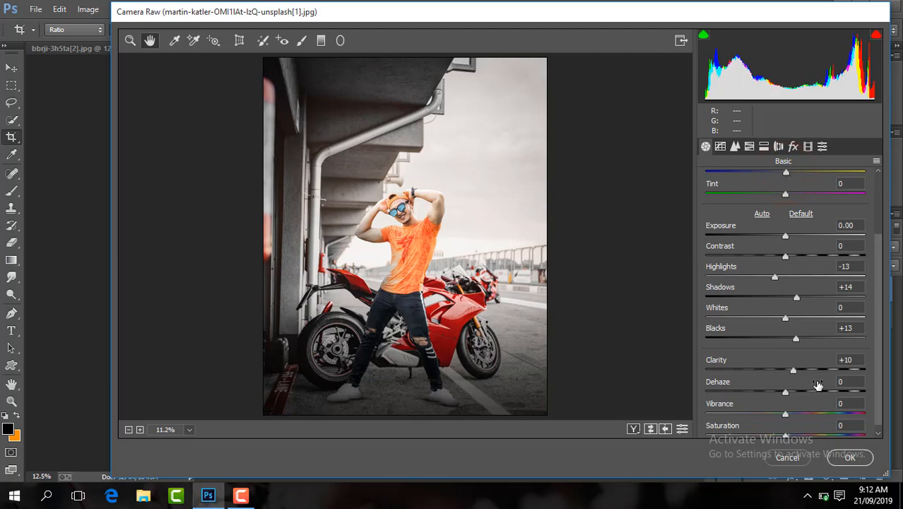
pyautogui.click(860, 461)
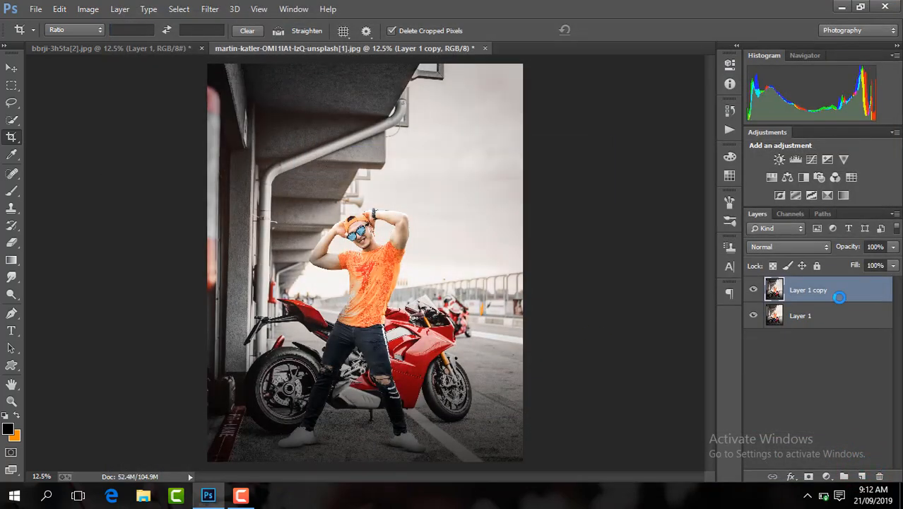
# Compare the graded copy with the layer below by toggling its visibility, and flatten the image.
pyautogui.click(751, 290)
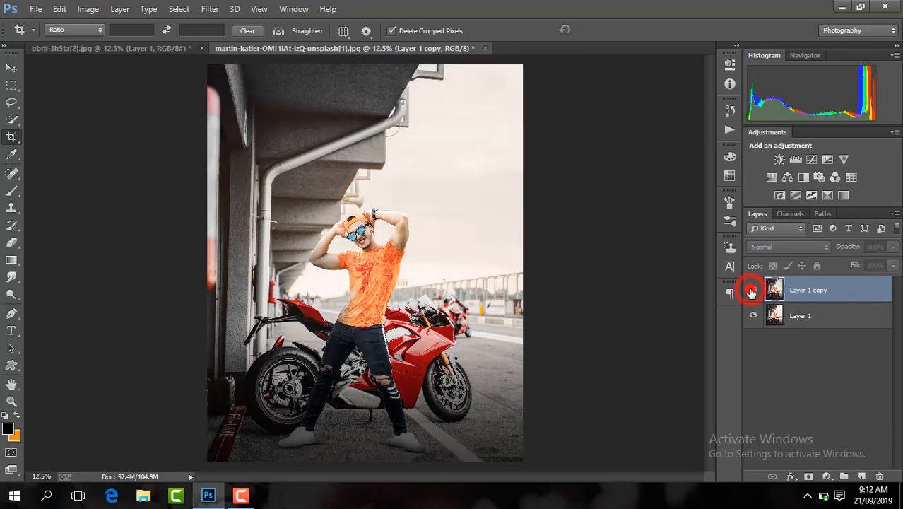
pyautogui.click(751, 291)
pyautogui.rightClick(831, 290)
pyautogui.click(628, 404)
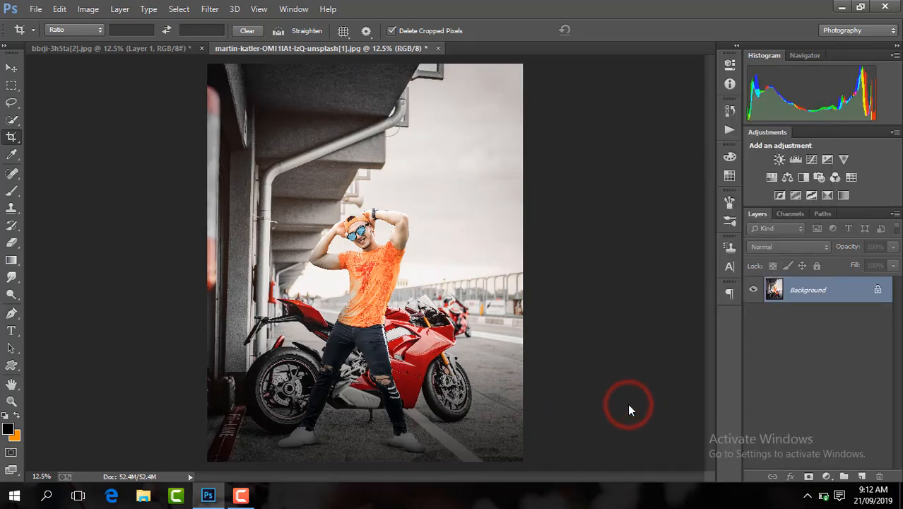
# Paint one soft orange dab with a 1053 px brush over the man's head on a new layer and set its blending to Screen.
pyautogui.hotkey('ctrl', '+')
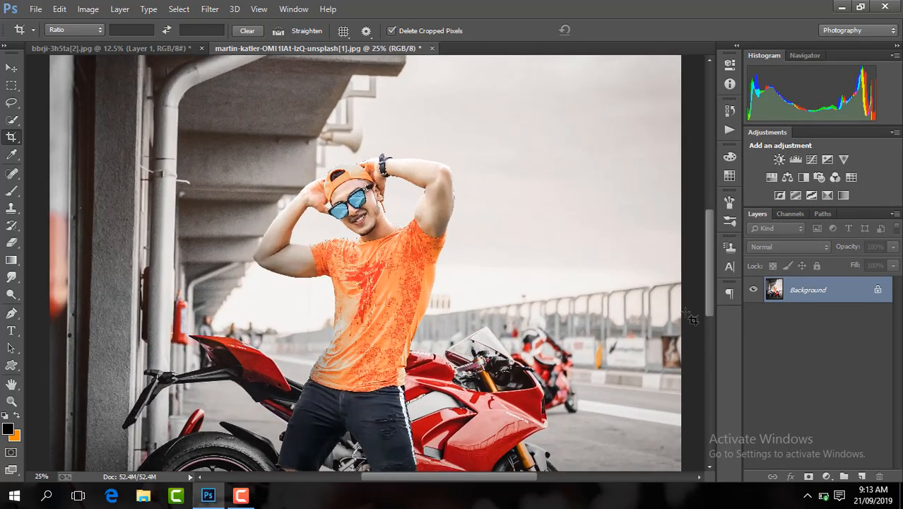
pyautogui.click(861, 475)
pyautogui.scroll(2, 709, 298)
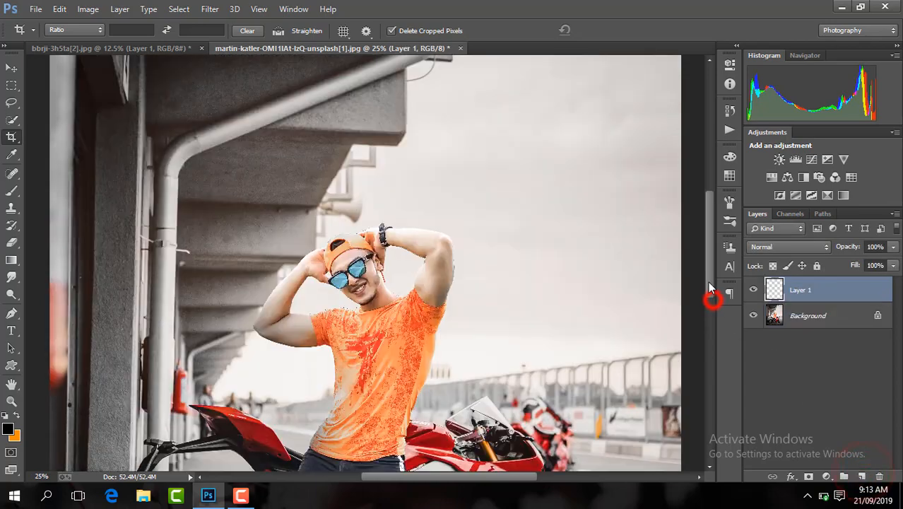
pyautogui.click(11, 191)
pyautogui.click(340, 264)
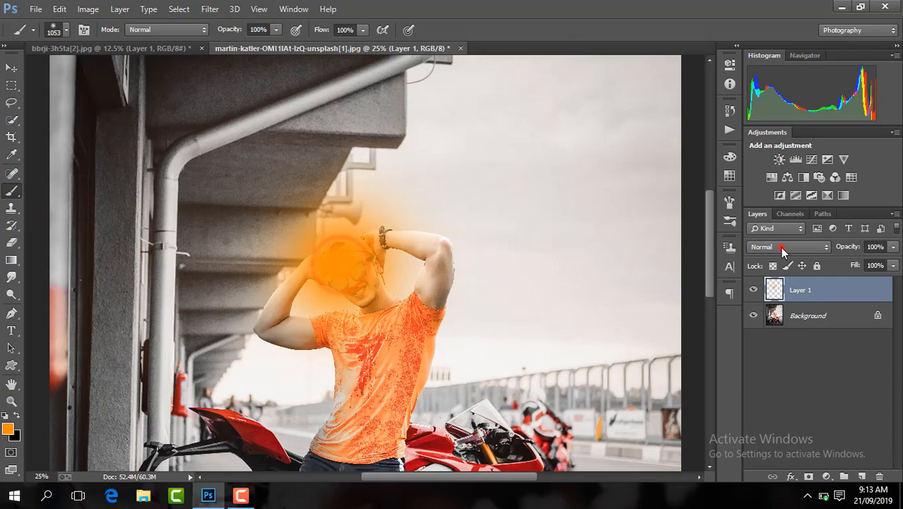
pyautogui.click(784, 246)
pyautogui.click(772, 111)
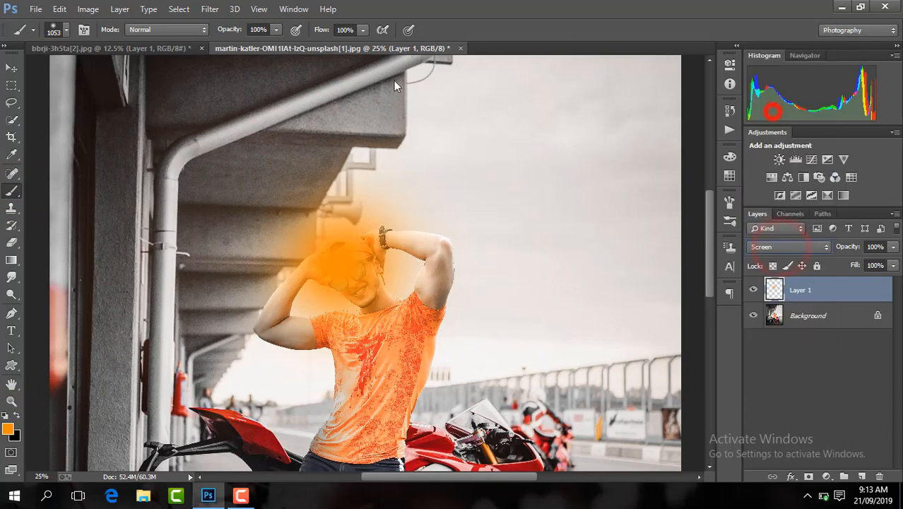
# Move the orange glow above the man's head, scale it up, and place it at the end of the pit roof beside the pipe.
pyautogui.click(11, 68)
pyautogui.moveTo(370, 264)
pyautogui.mouseDown()
pyautogui.moveTo(377, 207)
pyautogui.moveTo(396, 168)
pyautogui.mouseUp()
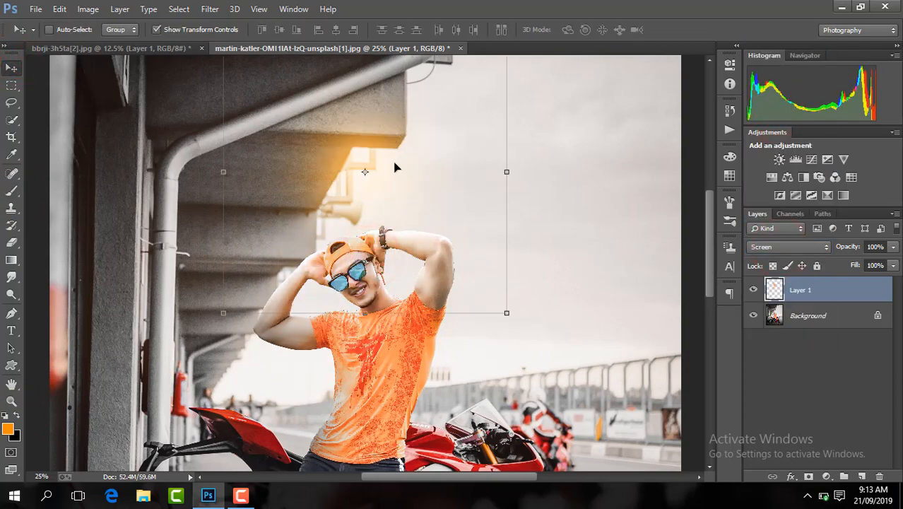
pyautogui.hotkey('ctrl', '-')
pyautogui.moveTo(436, 110); pyautogui.dragTo(546, 18)
pyautogui.press('Return')
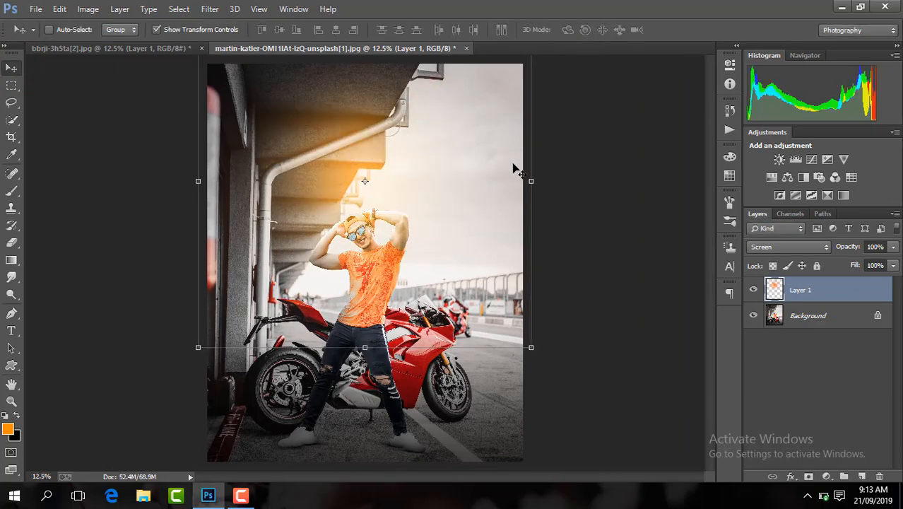
pyautogui.moveTo(423, 218); pyautogui.dragTo(449, 174)
# Reduce the glow layer's opacity to 61% and shift the glow slightly down from the roof edge towards the sky above the man.
pyautogui.click(894, 246)
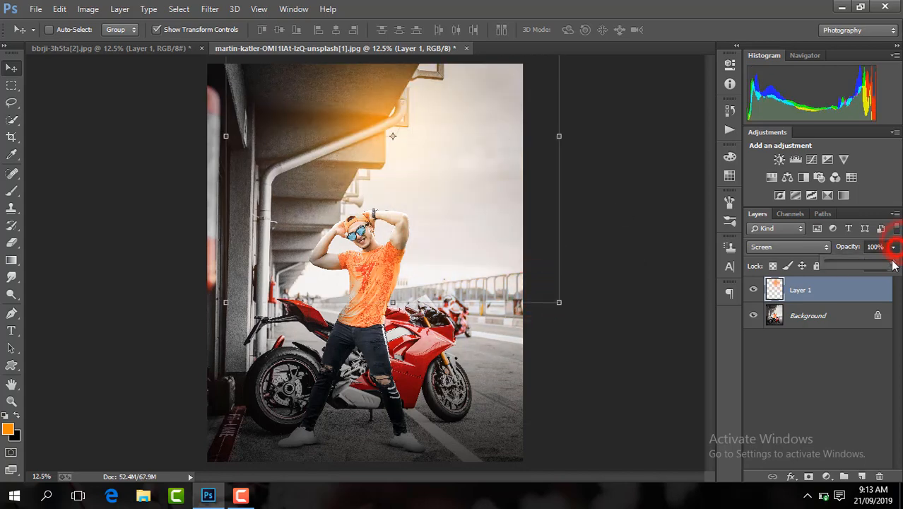
pyautogui.moveTo(877, 265); pyautogui.dragTo(868, 262)
pyautogui.moveTo(447, 138); pyautogui.dragTo(443, 161)
pyautogui.hotkey('ctrl', '+')
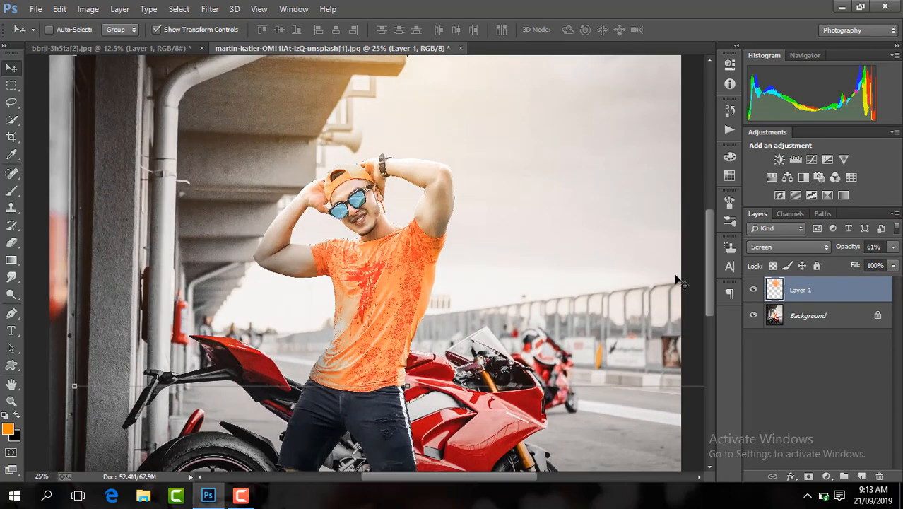
pyautogui.moveTo(705, 294); pyautogui.dragTo(705, 260)
pyautogui.moveTo(595, 231); pyautogui.dragTo(618, 249)
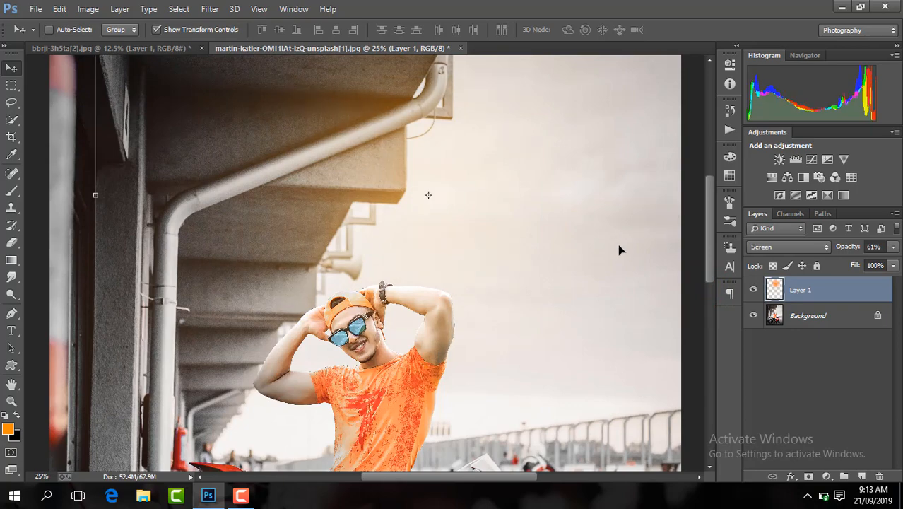
# Check the picture with and without the glow, lower the glow layer's opacity to 54%, and flatten the image.
pyautogui.hotkey('ctrl', '-')
pyautogui.hotkey('ctrl', '-')
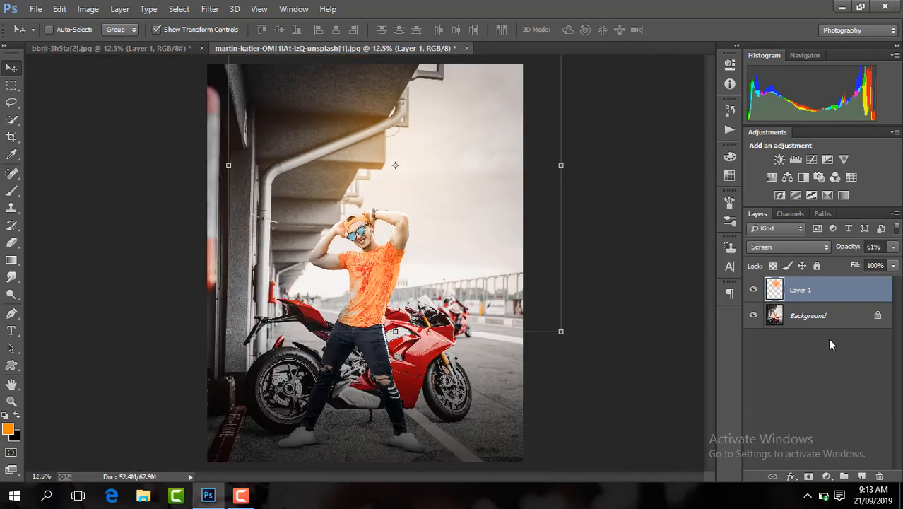
pyautogui.click(753, 289)
pyautogui.click(753, 289)
pyautogui.click(894, 247)
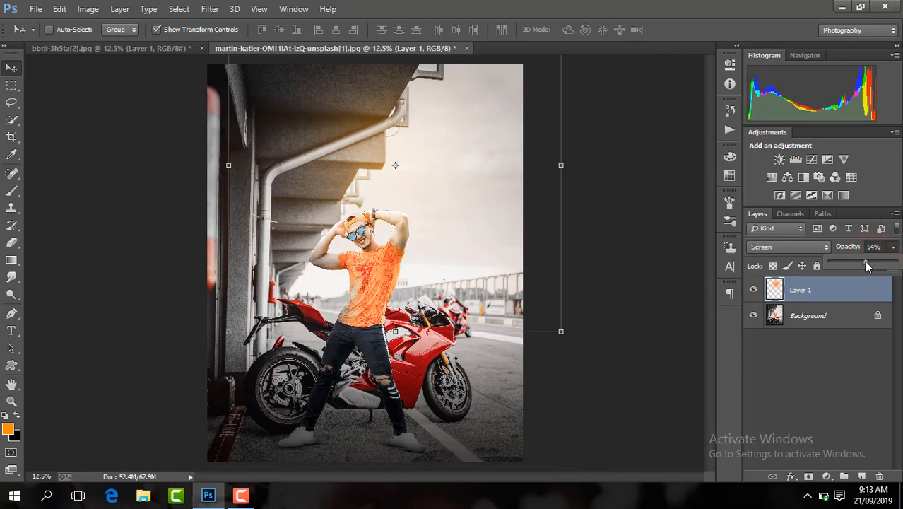
pyautogui.rightClick(835, 290)
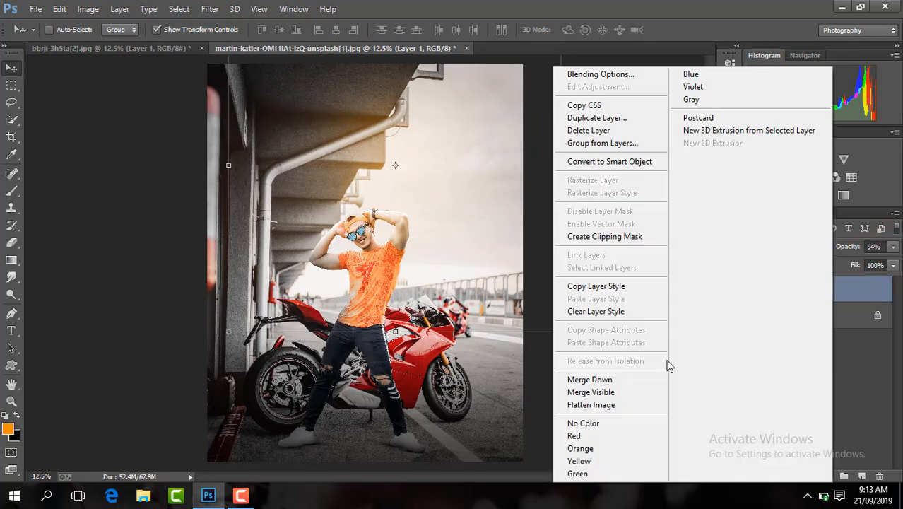
pyautogui.click(606, 403)
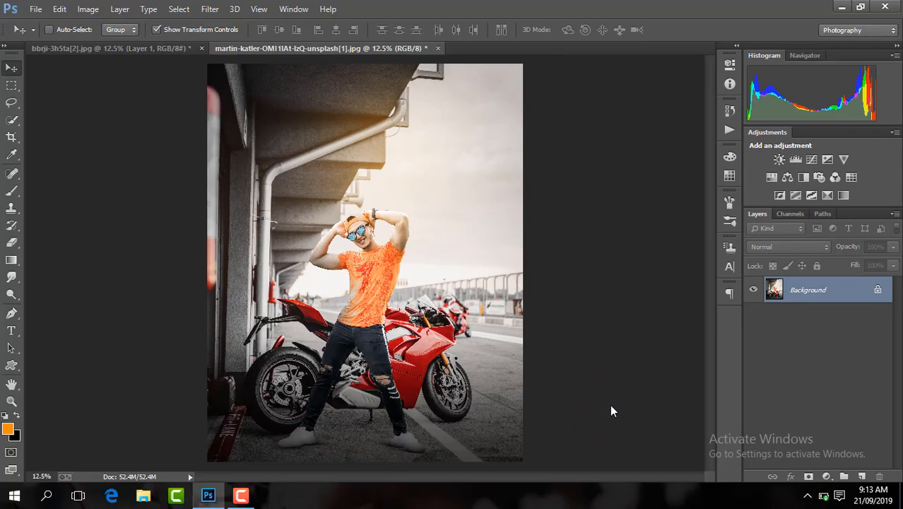